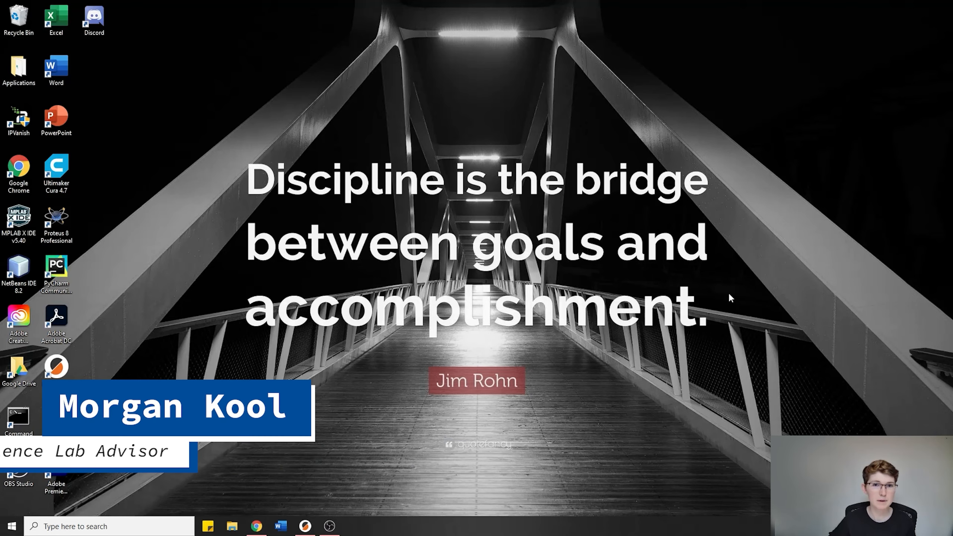
Step: Search Google for 'prusaslicer' and open the official prusa3d.com PrusaSlicer page
left_click(256, 526)
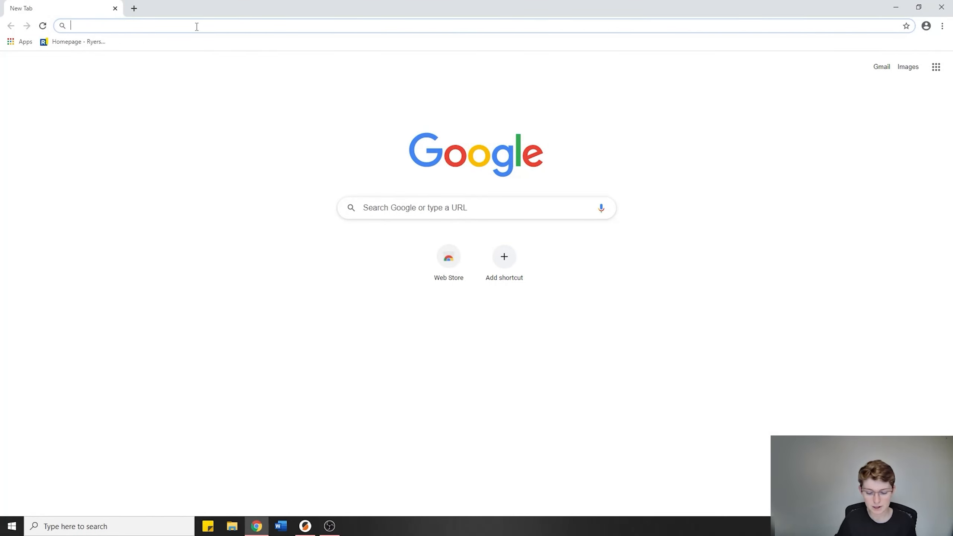
type("prusaslic")
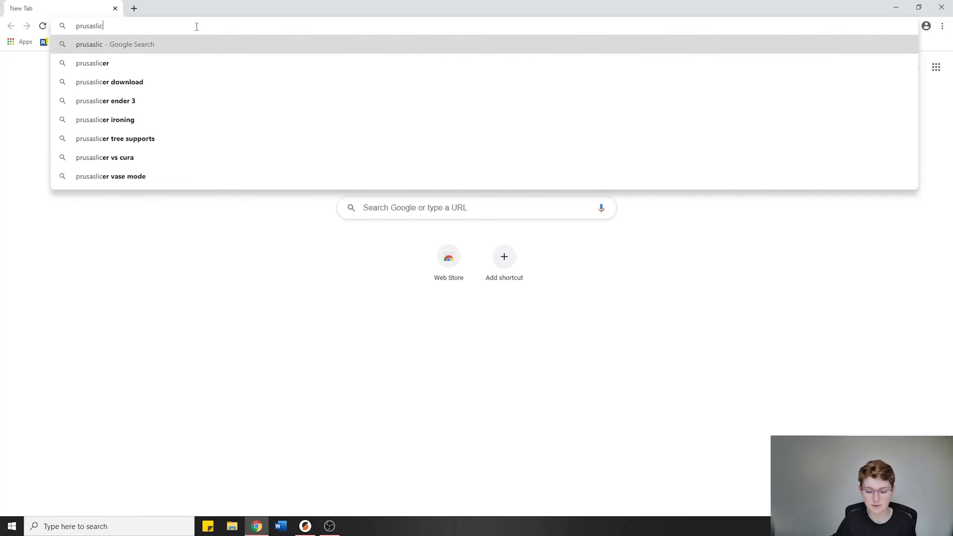
type("er")
key("Return")
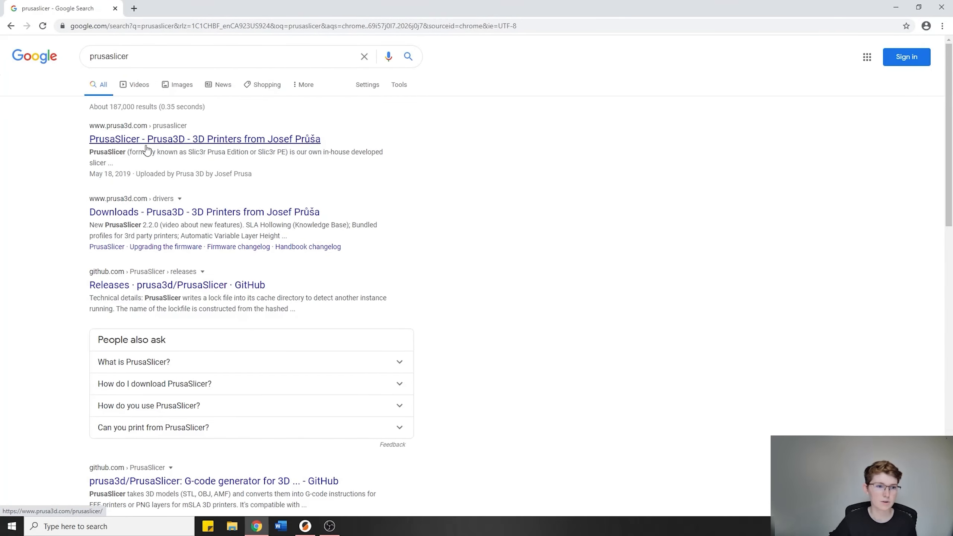
left_click(118, 148)
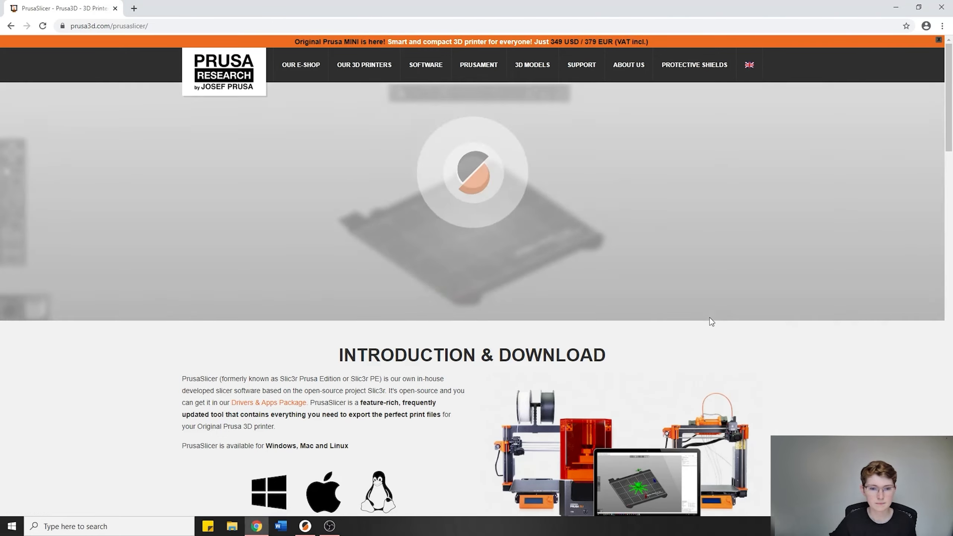
scroll(710, 318, "down", 2)
scroll(710, 318, "down", 2)
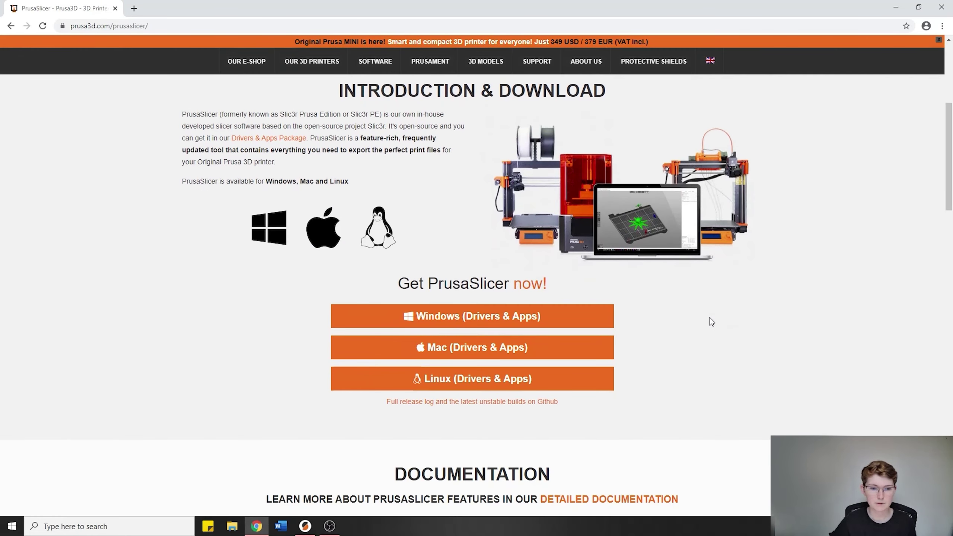
Step: Download the Windows PrusaSlicer installer, retrying the failed download so it runs
left_click(440, 319)
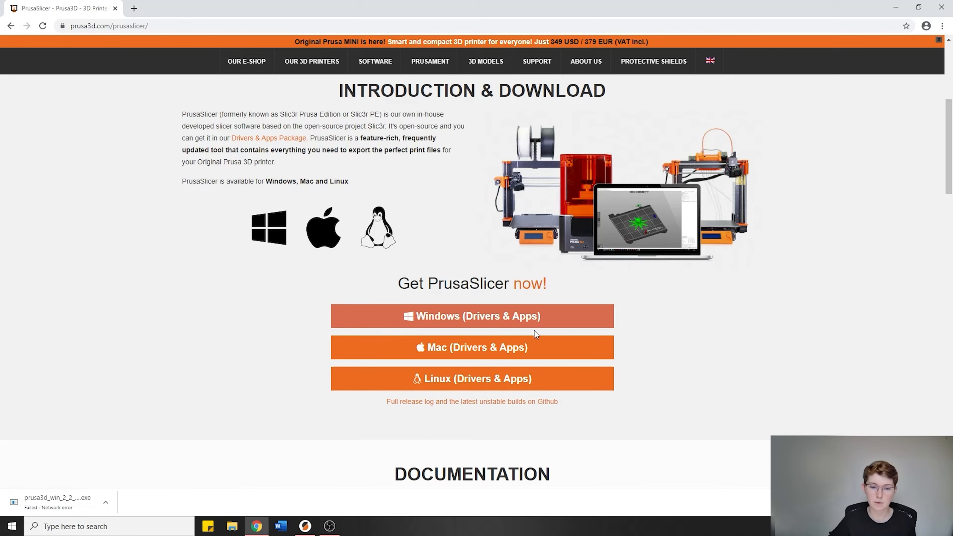
left_click(52, 500)
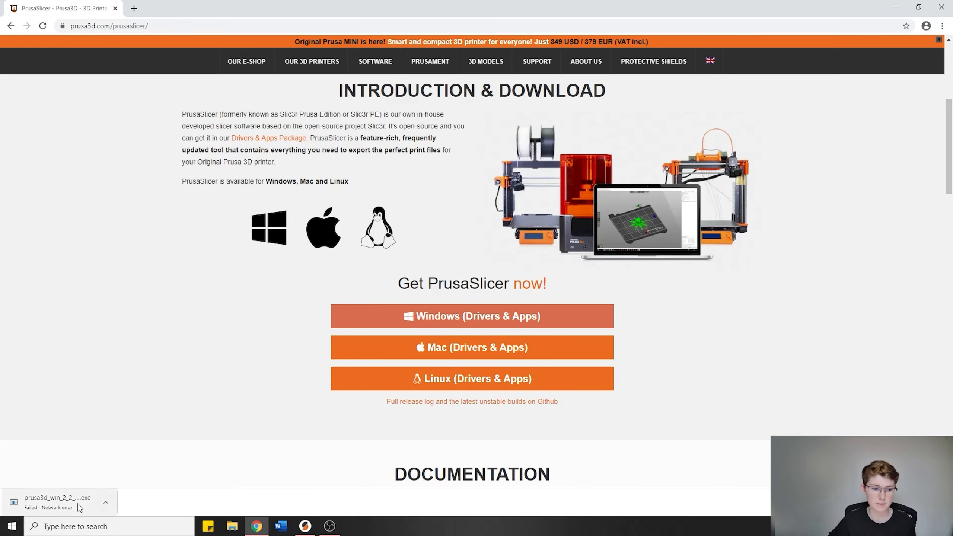
scroll(667, 353, "up", 3)
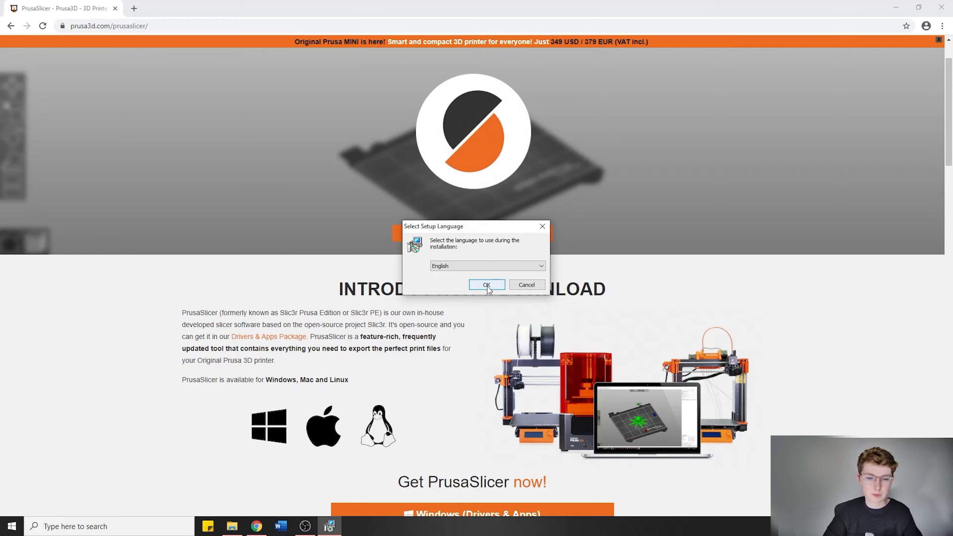
Step: Accept English and the default folder, include Windows drivers and exclude MINI test objects
left_click(487, 287)
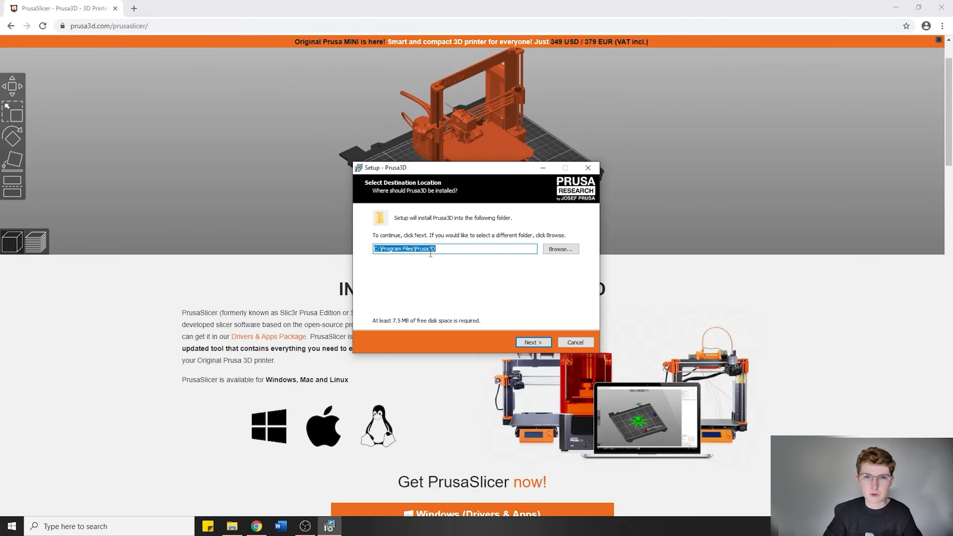
left_click(534, 342)
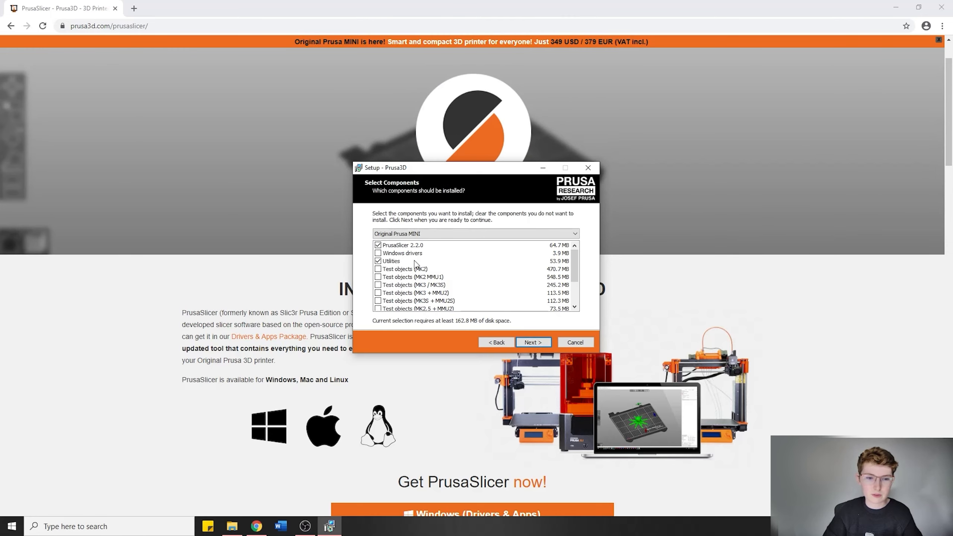
scroll(410, 268, "down", 5)
scroll(402, 265, "up", 5)
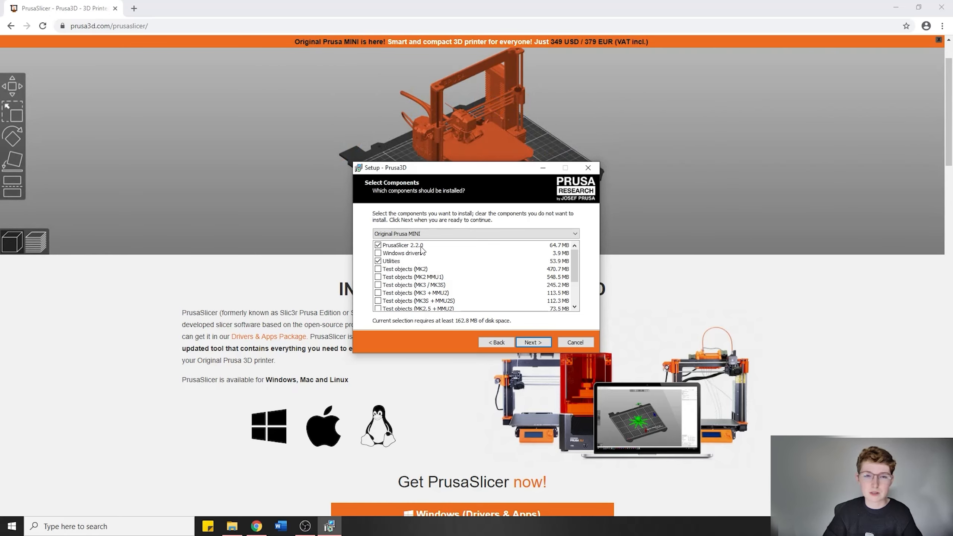
left_click(421, 254)
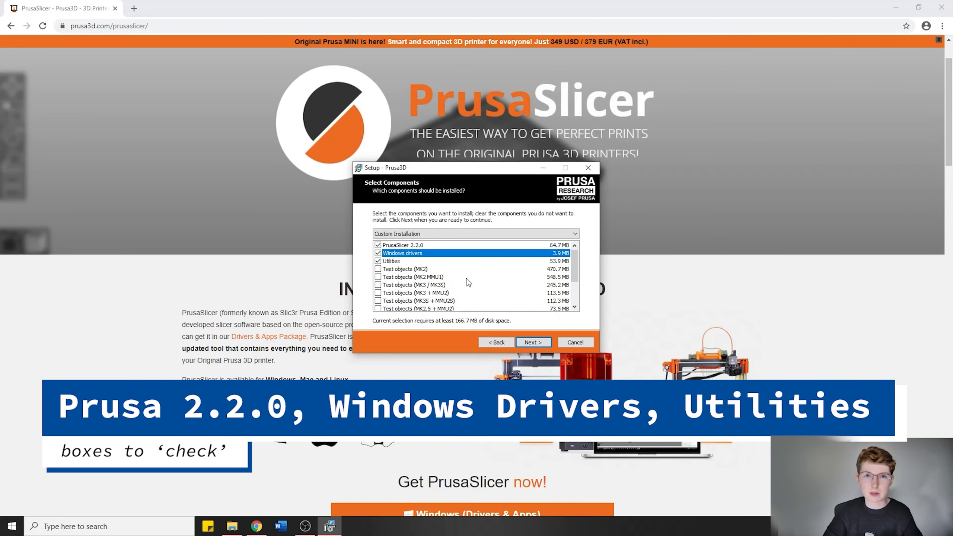
scroll(468, 282, "down", 2)
scroll(467, 279, "down", 1)
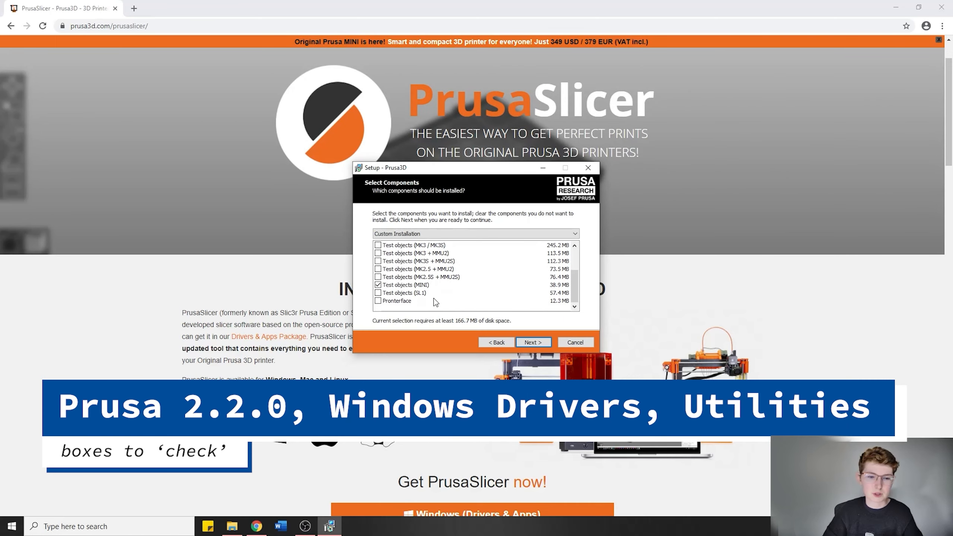
left_click(384, 286)
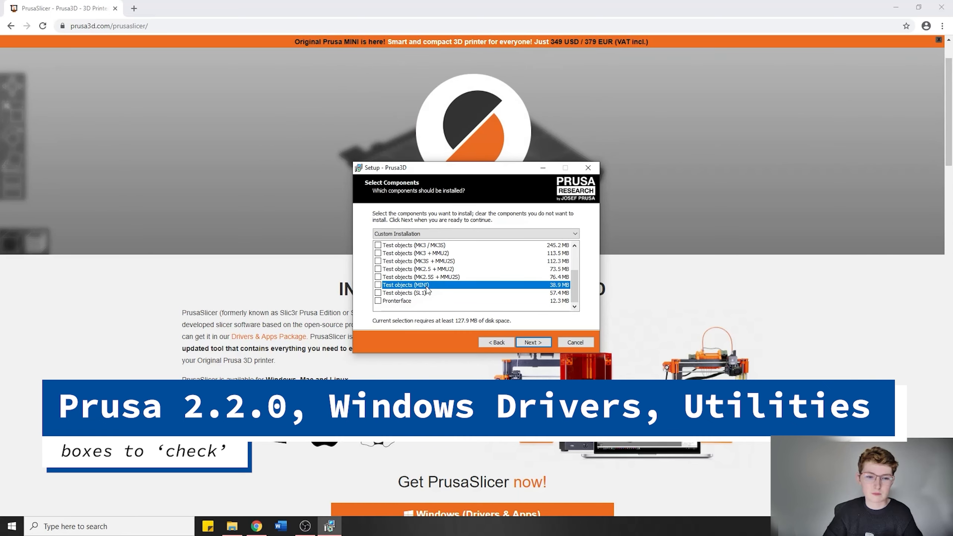
scroll(438, 288, "up", 1)
Step: Confirm the components, keeping the default Start Menu folder and desktop shortcut
key("Return")
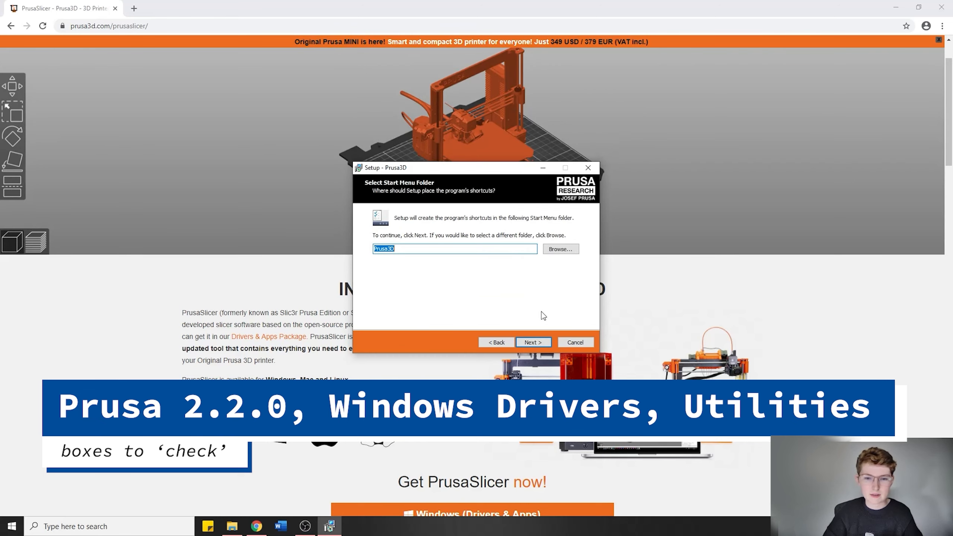
left_click(533, 343)
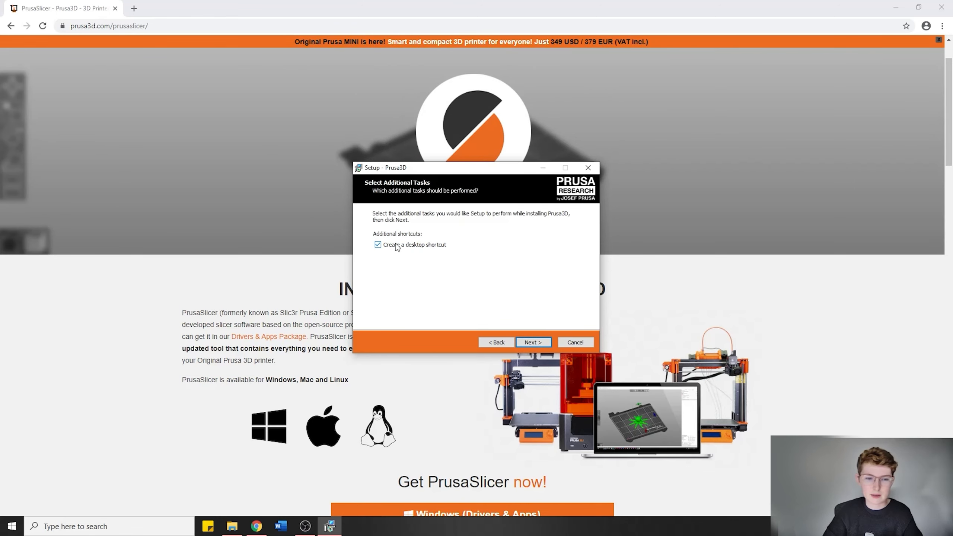
left_click(538, 344)
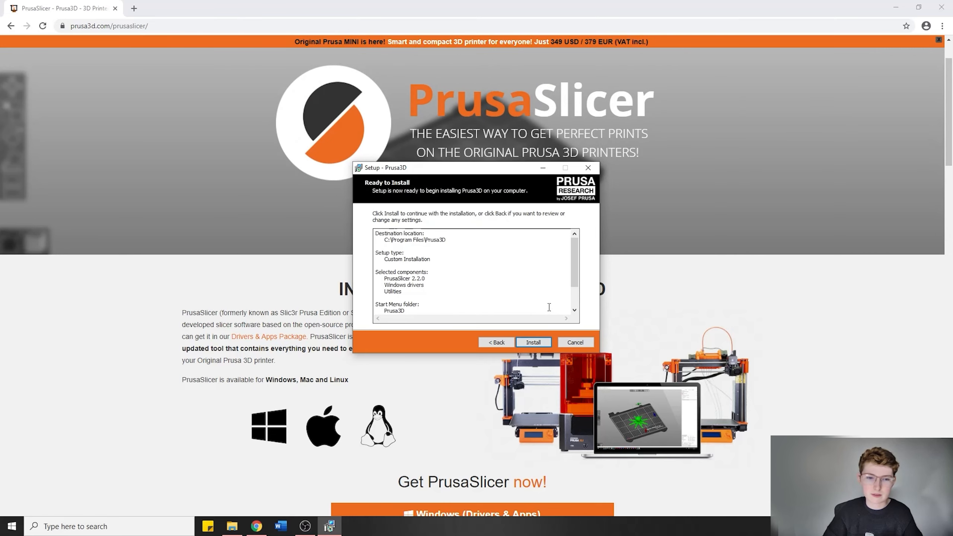
Step: Install Prusa3D, allowing and completing the printer driver installation wizard
left_click(538, 342)
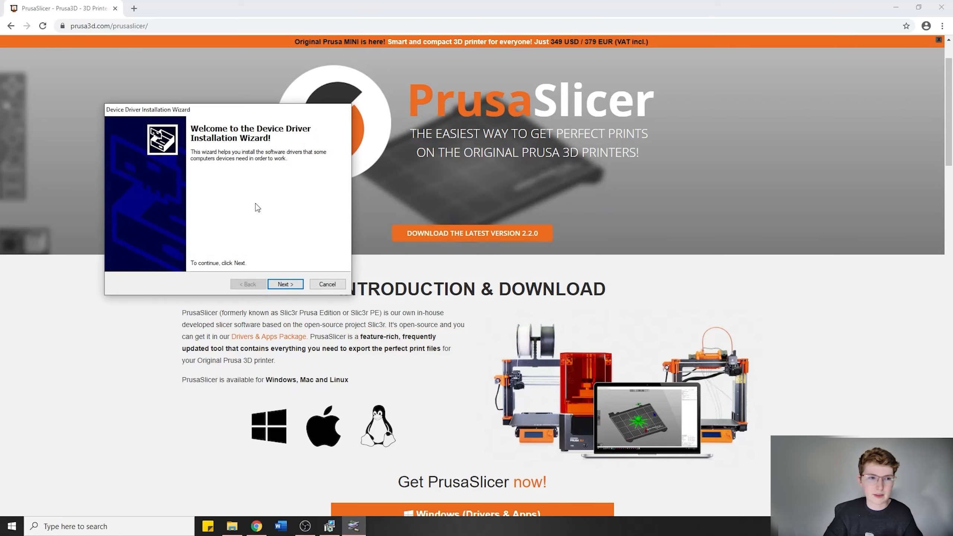
left_click_drag(209, 114, 438, 180)
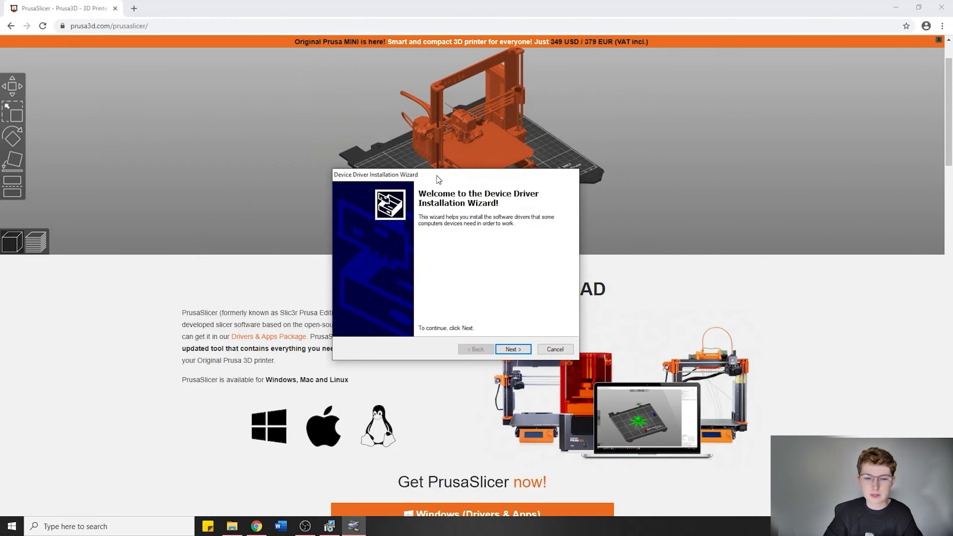
left_click(512, 350)
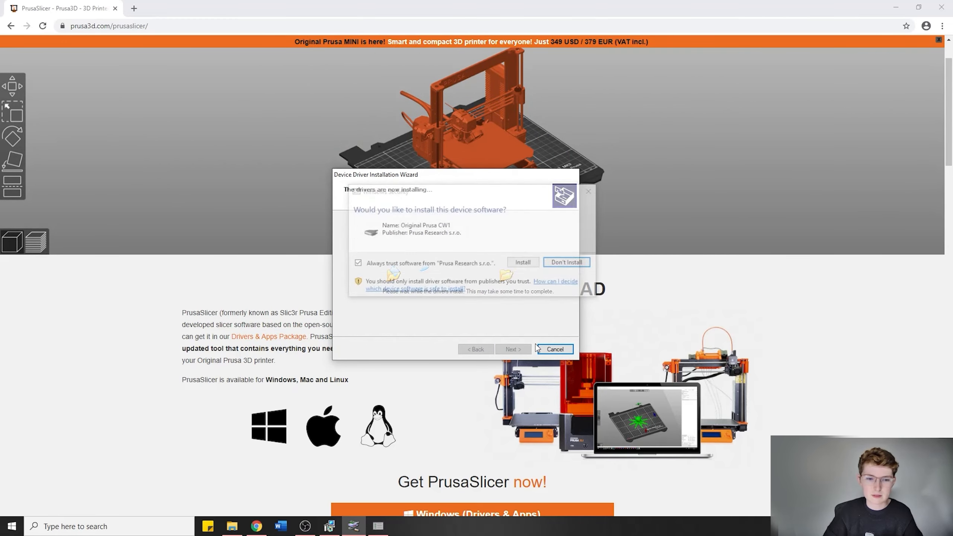
left_click(533, 266)
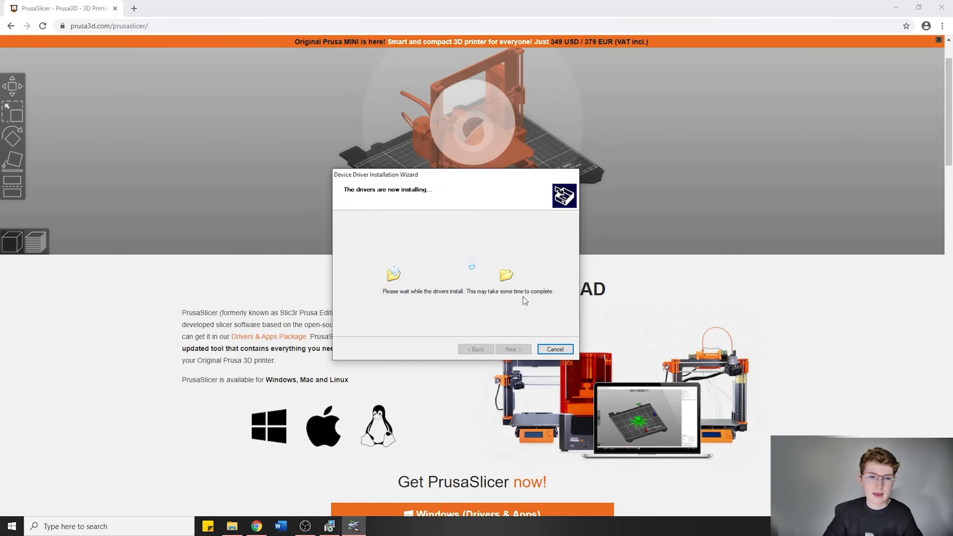
scroll(541, 309, "down", 1)
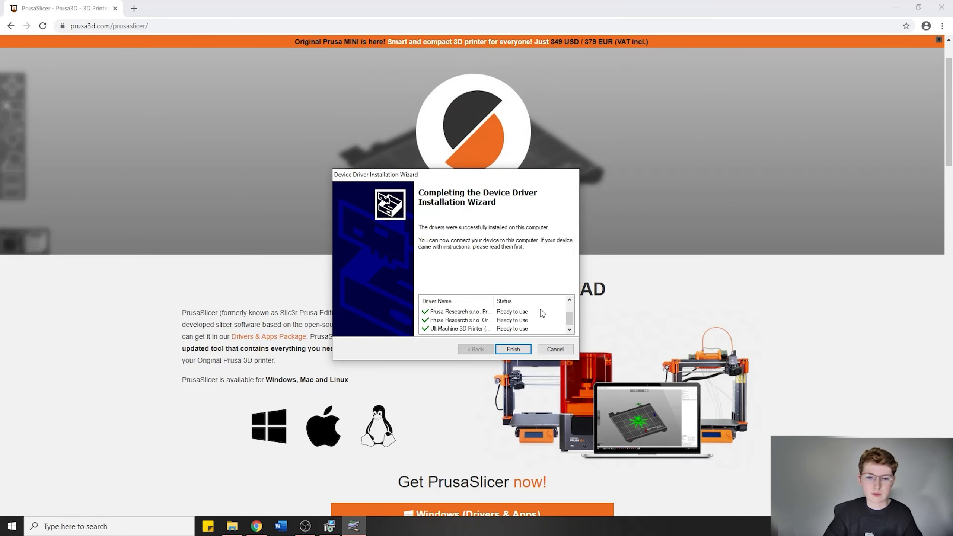
scroll(540, 316, "up", 1)
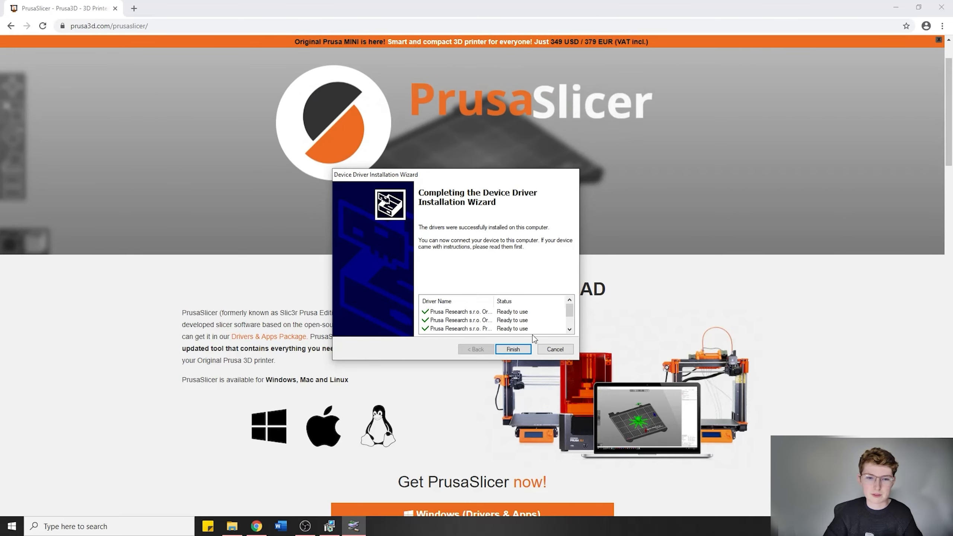
left_click(518, 349)
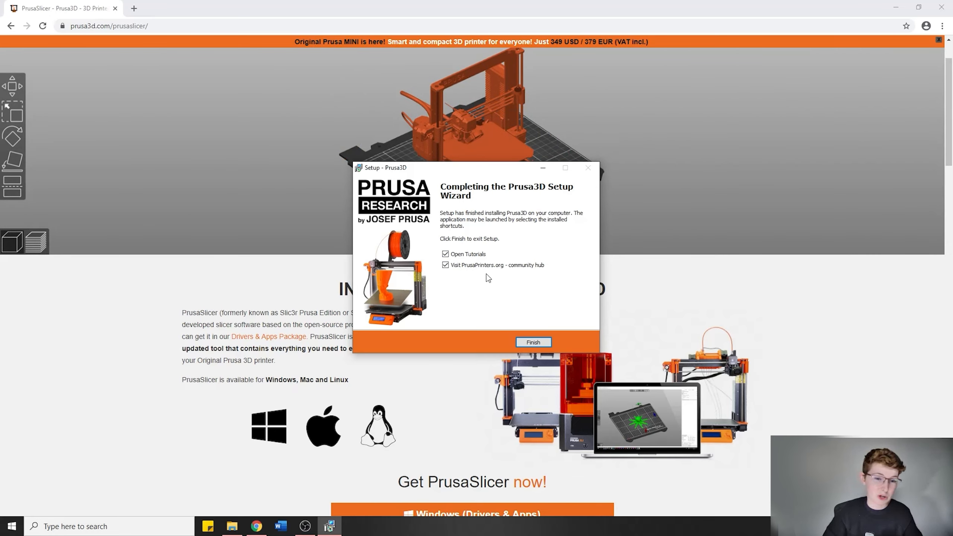
Step: Finish the installer without opening tutorials or the PrusaPrinters community hub
left_click(456, 255)
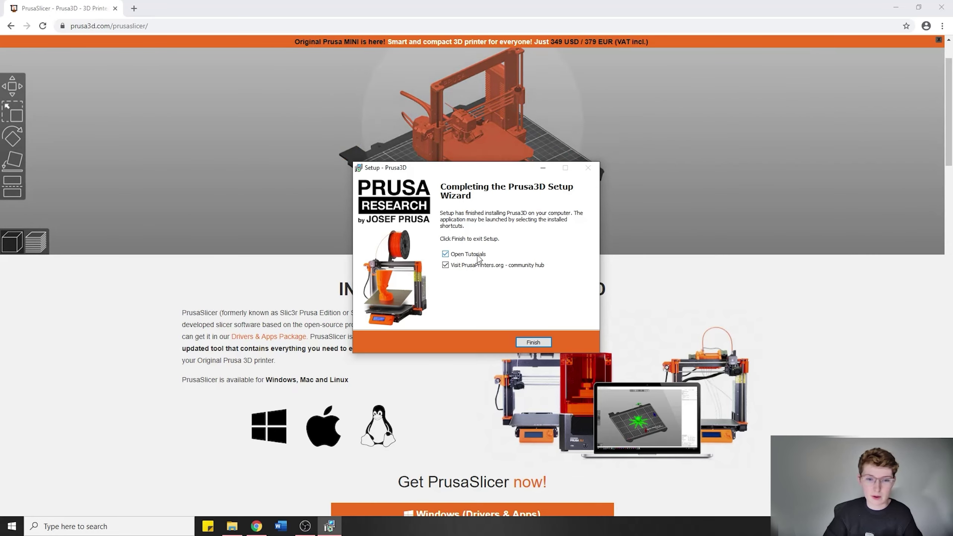
left_click(445, 266)
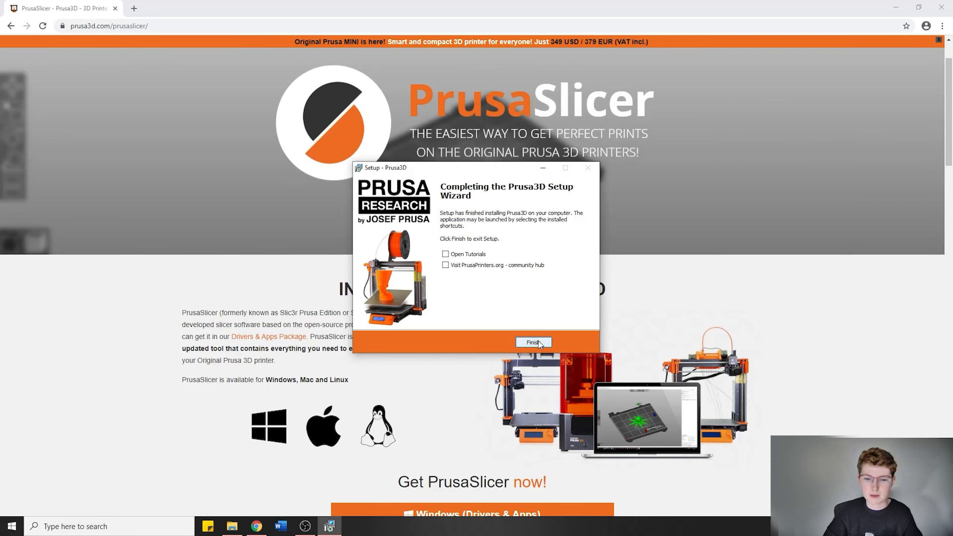
left_click(538, 342)
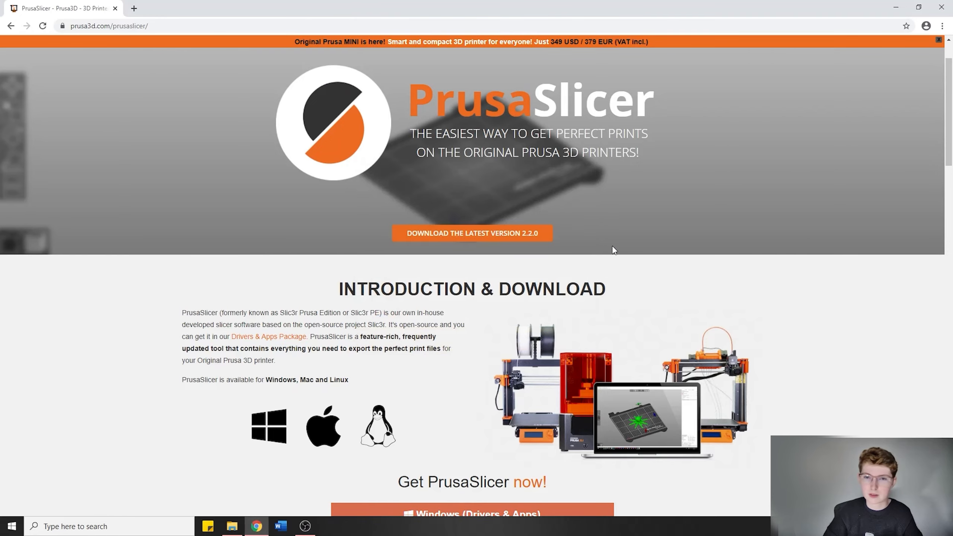
Step: Minimize Chrome and launch PrusaSlicer from its desktop icon
left_click(899, 6)
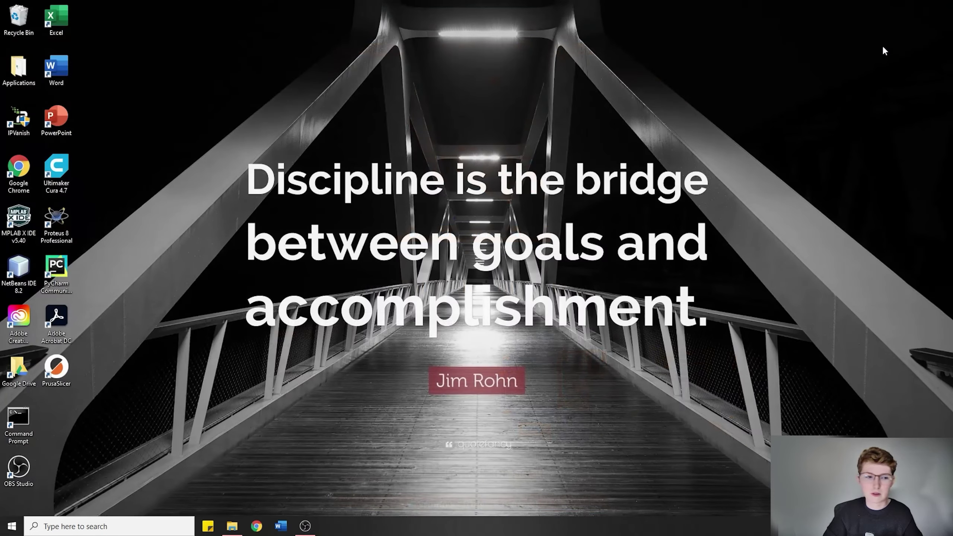
double_click(64, 374)
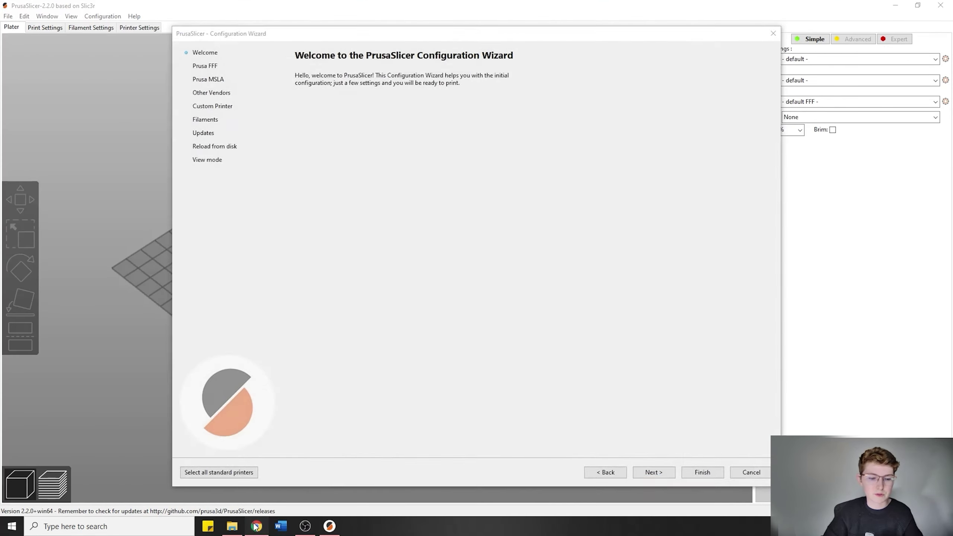
Step: Search Google for 'thingiverse' and open thingiverse.com
left_click(256, 526)
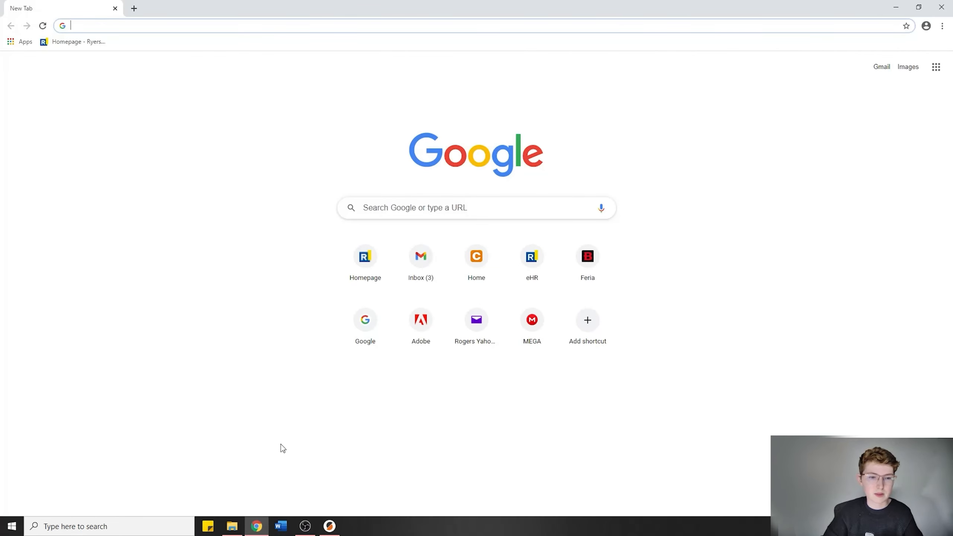
type("thingi")
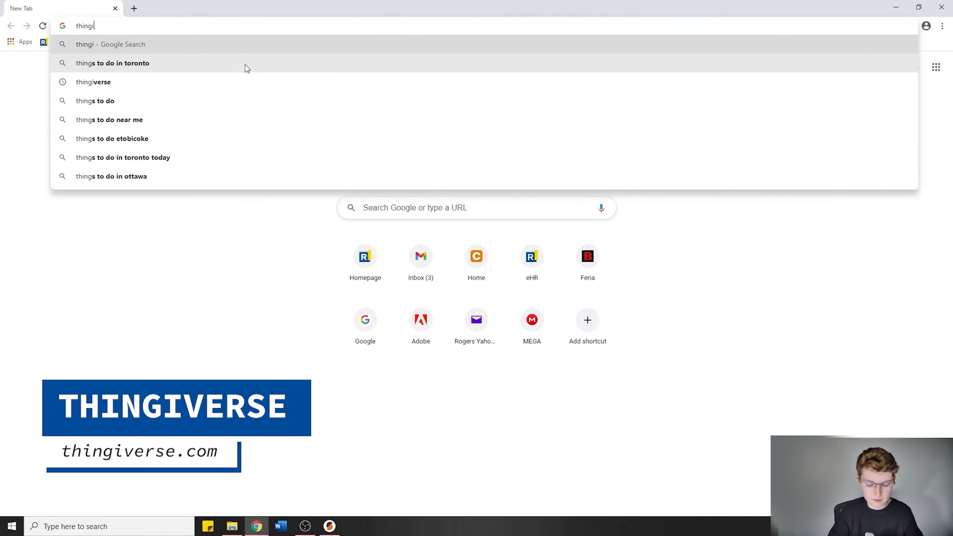
type("verse")
key("Return")
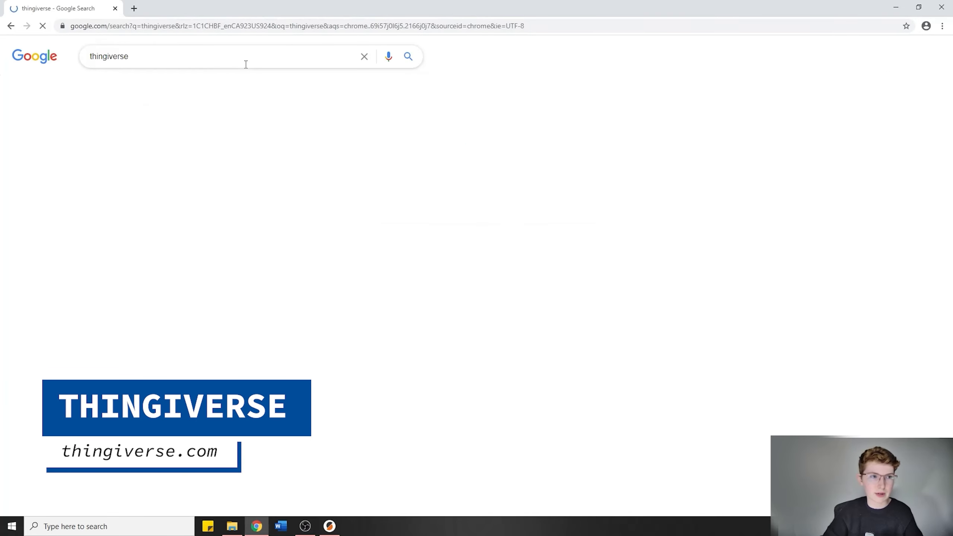
left_click(292, 142)
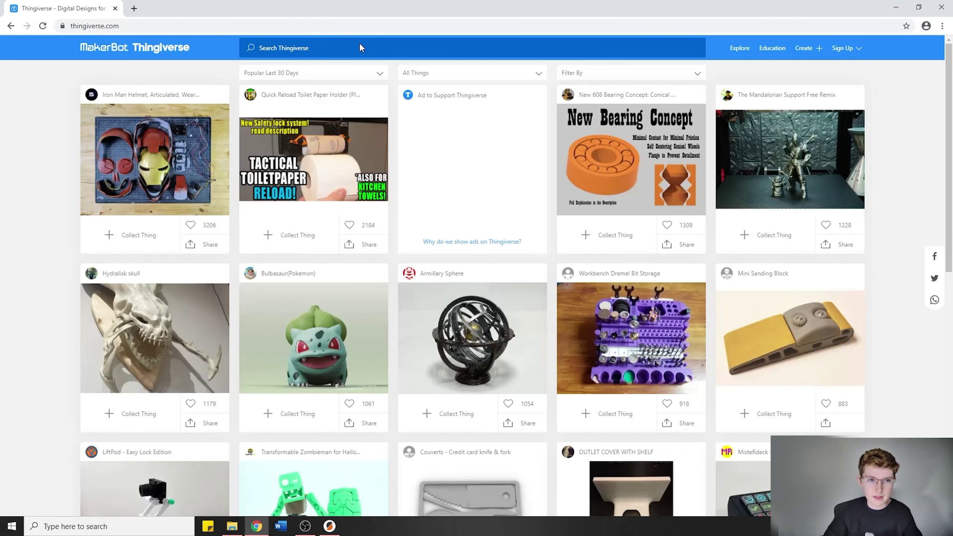
Step: Search Thingiverse for 'fidget spinner' and open The Triplex - Fidget Spinner design
left_click(359, 42)
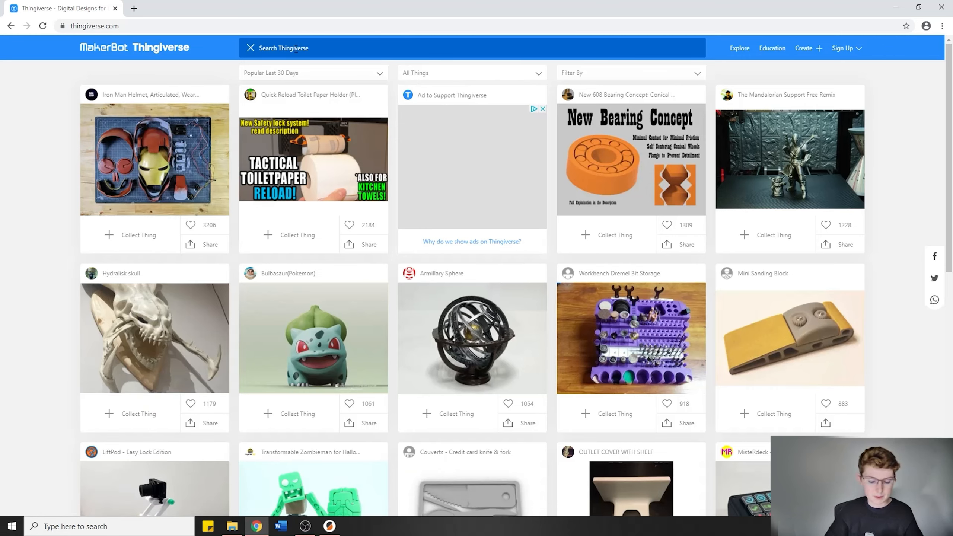
type("fidg")
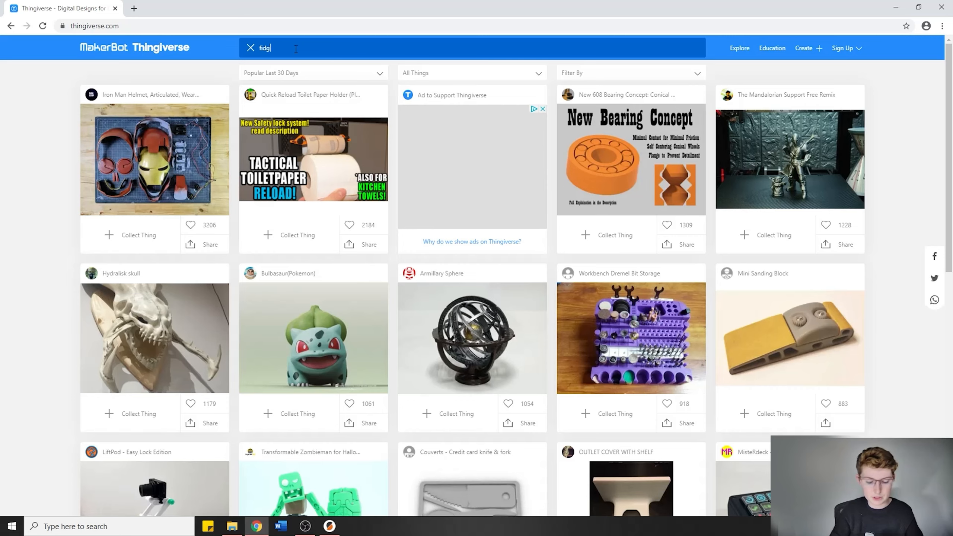
type("et spinner")
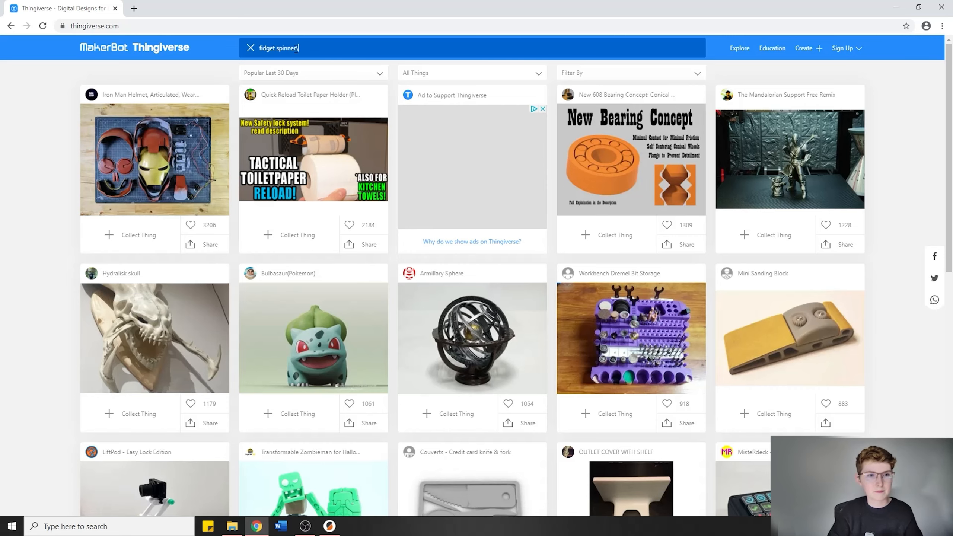
key("Return")
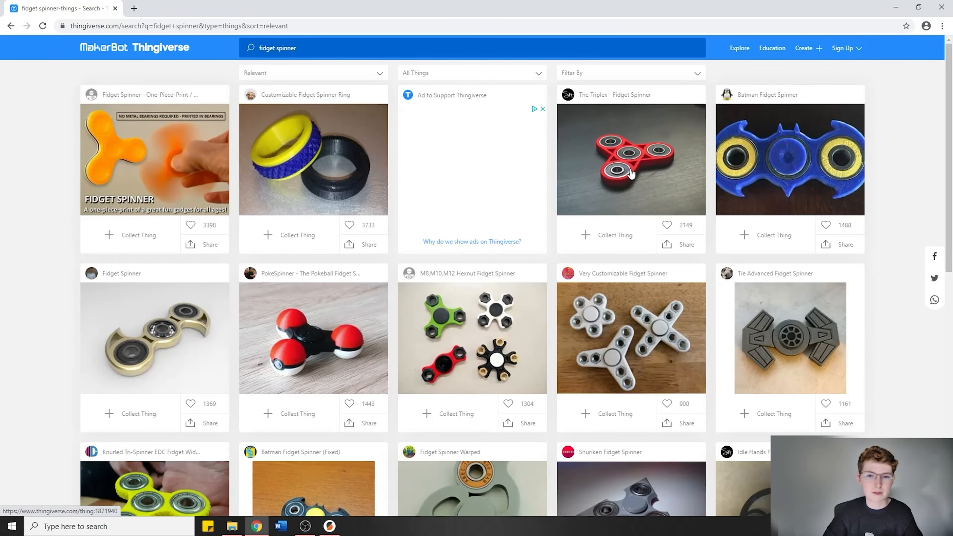
left_click(629, 171)
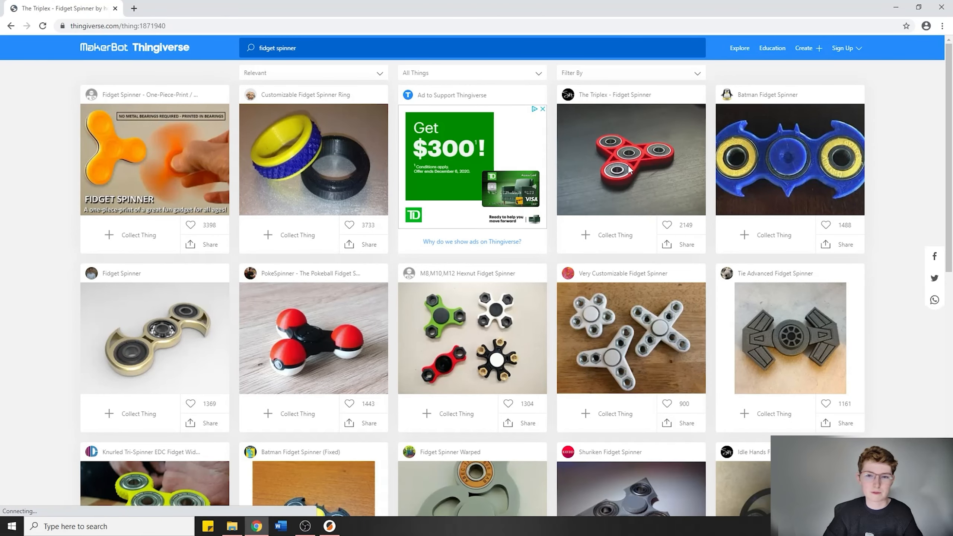
scroll(522, 286, "down", 2)
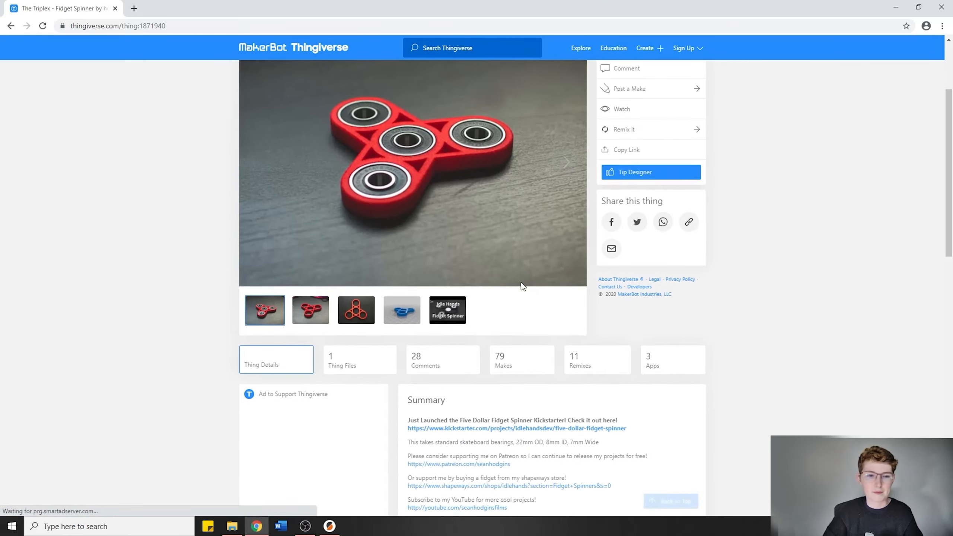
Step: Show the design's Thing Files and check the Triplex_Thingy file has an .stl extension
left_click(358, 366)
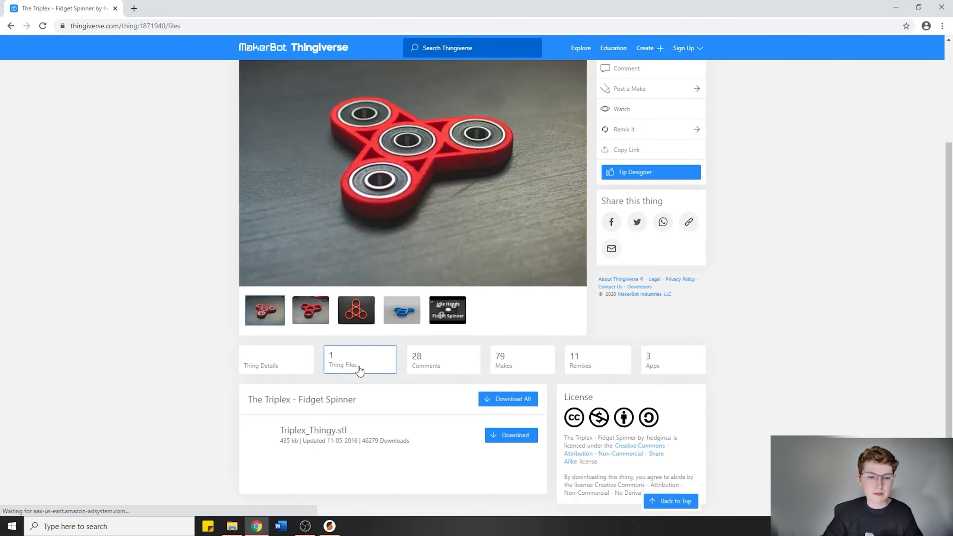
scroll(351, 410, "down", 1)
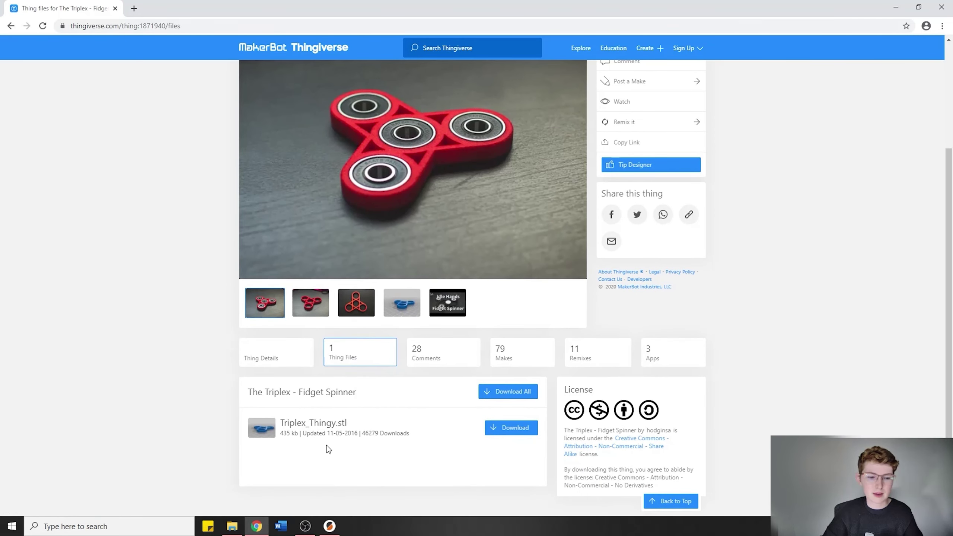
double_click(341, 425)
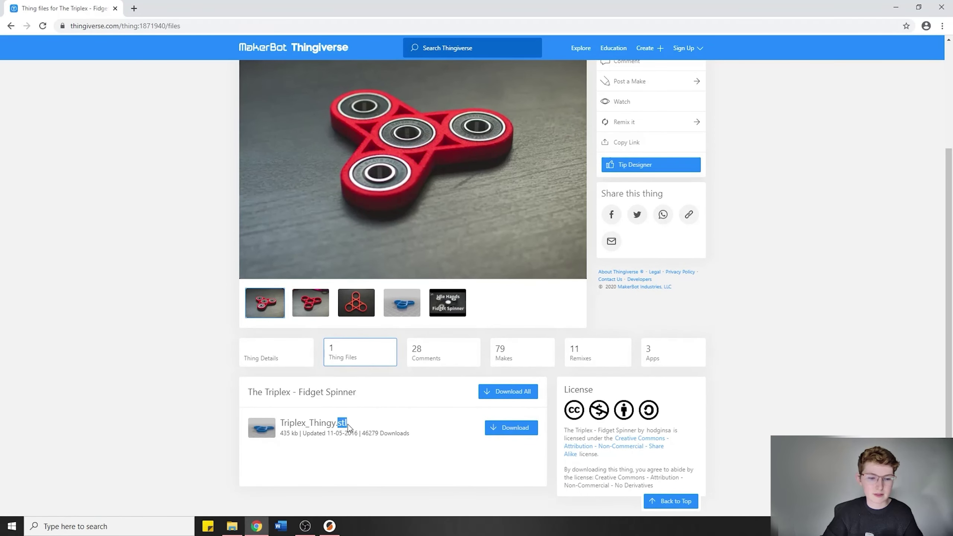
left_click(361, 461)
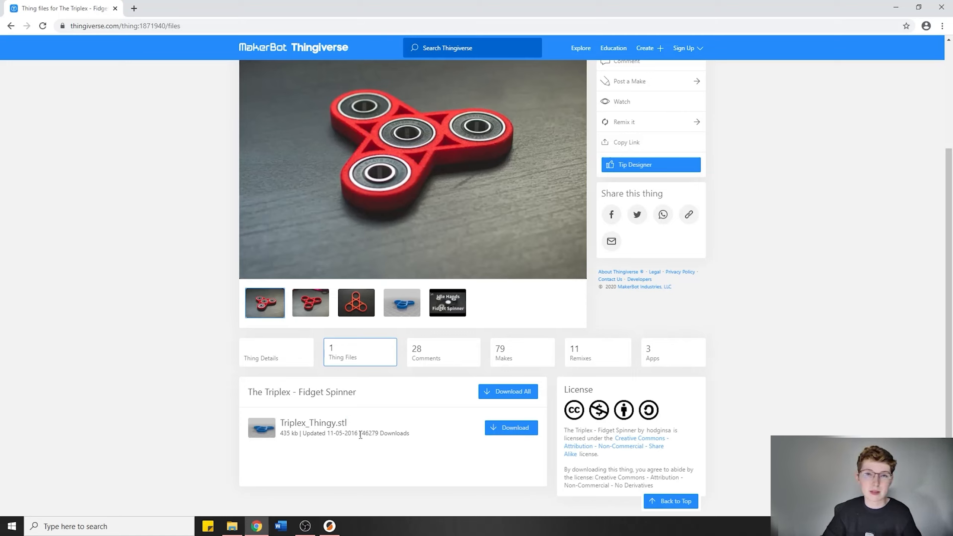
double_click(346, 423)
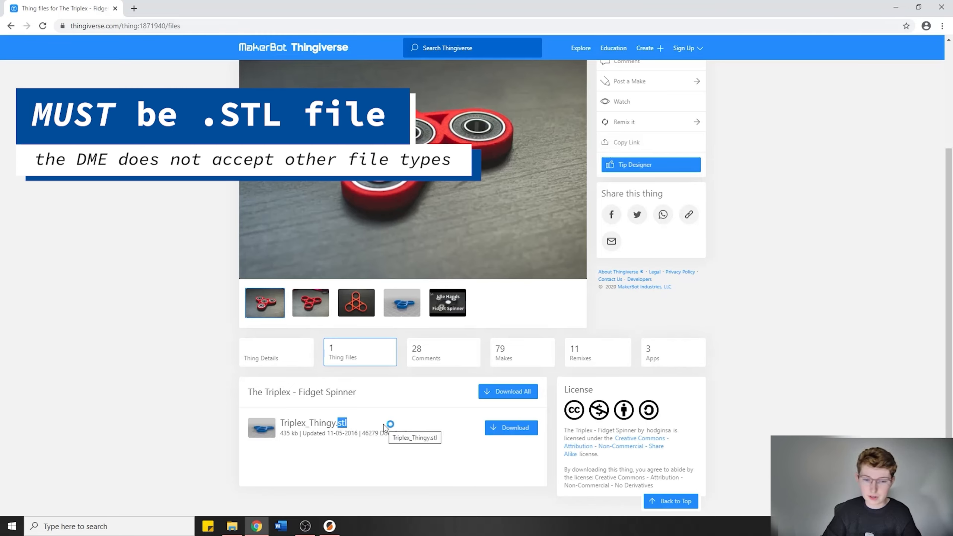
left_click(358, 422)
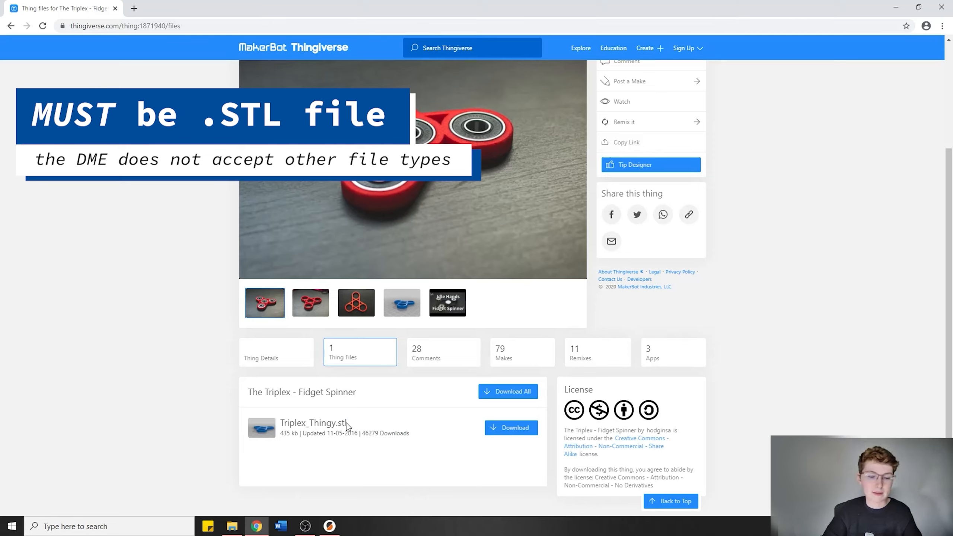
left_click_drag(351, 423, 339, 423)
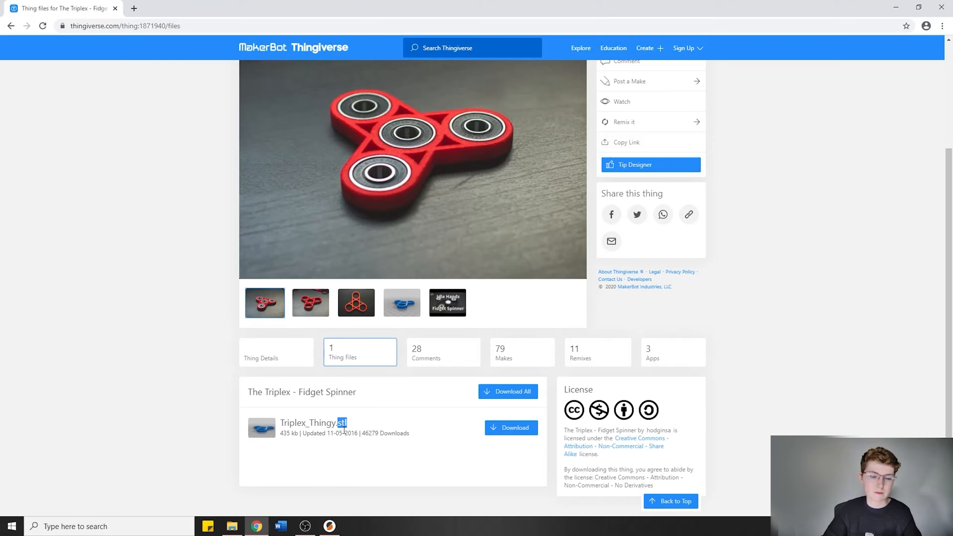
left_click(349, 423)
left_click_drag(290, 423, 354, 425)
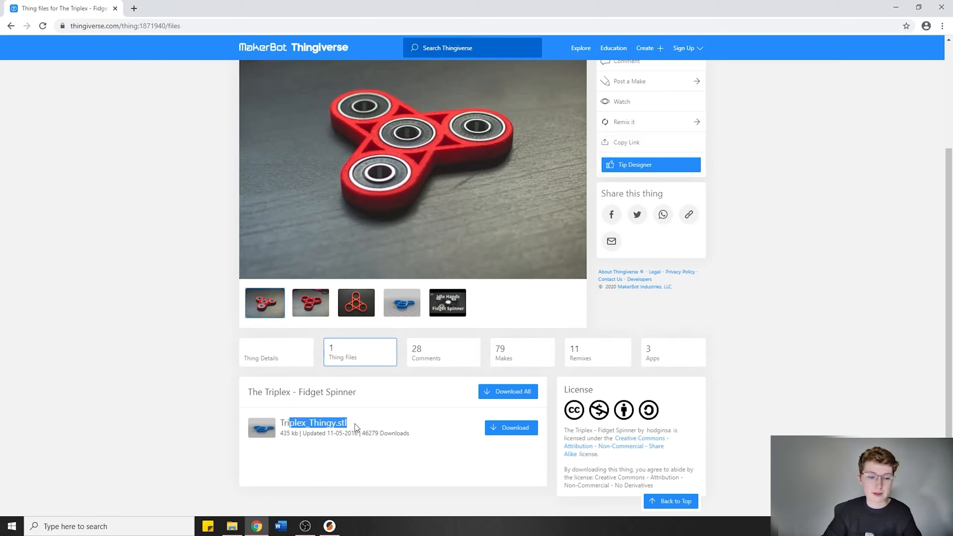
left_click(375, 423)
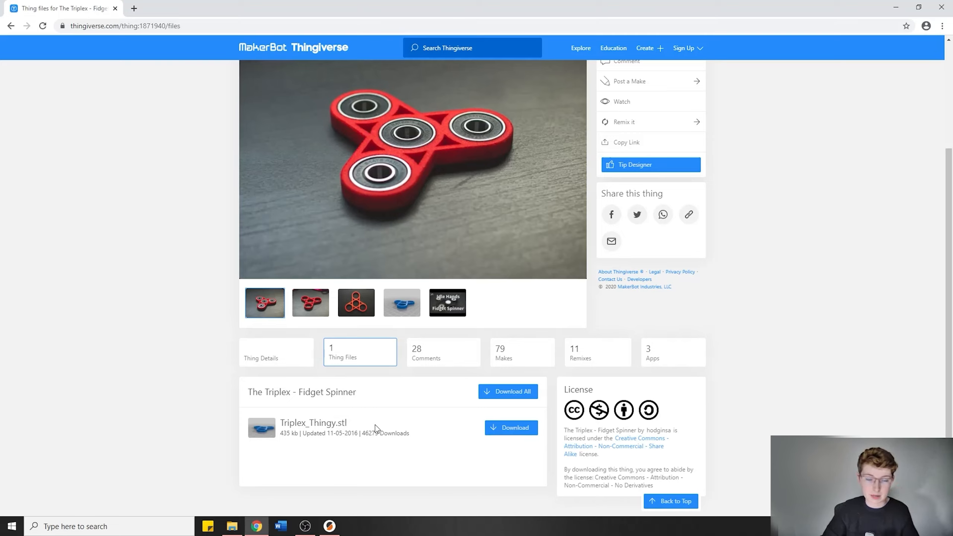
Step: Download Triplex_Thingy.stl and switch back to the PrusaSlicer window
left_click(513, 429)
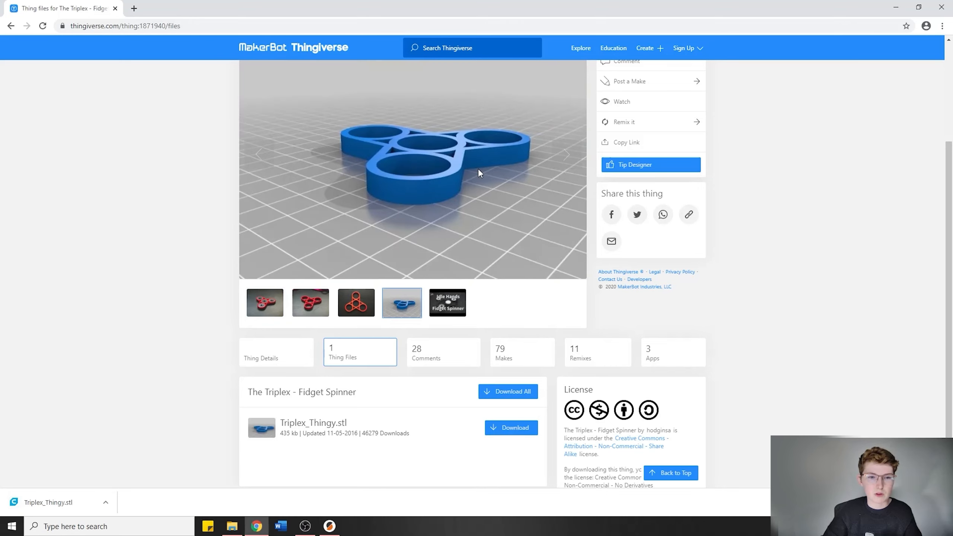
left_click(330, 528)
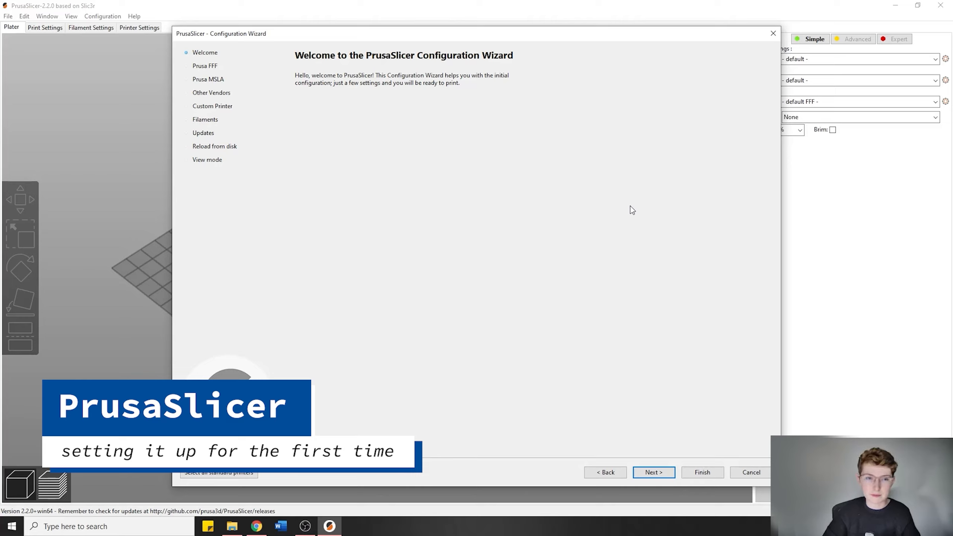
Step: Advance the Configuration Wizard from Welcome to the Prusa FFF printer selection
left_click(654, 476)
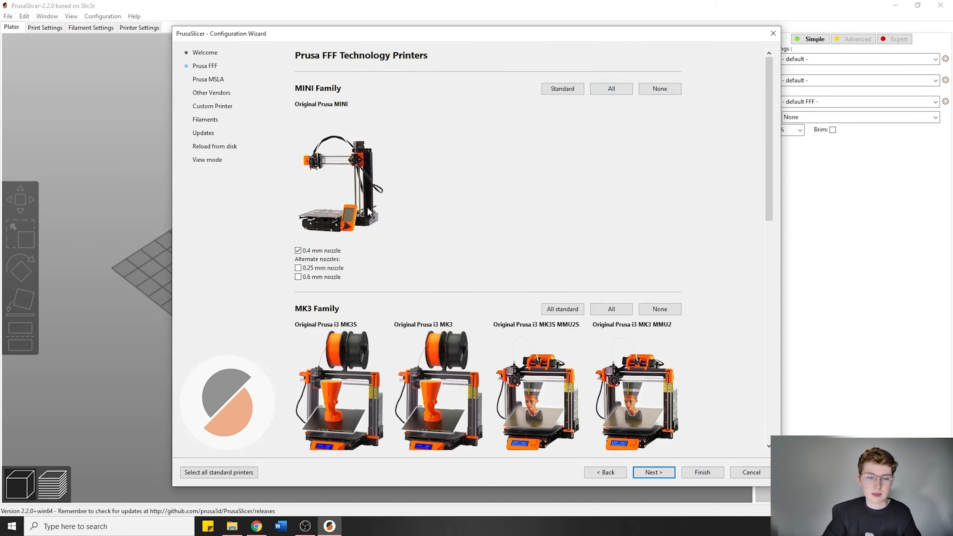
scroll(368, 197, "down", 1)
scroll(368, 198, "down", 1)
scroll(366, 193, "down", 1)
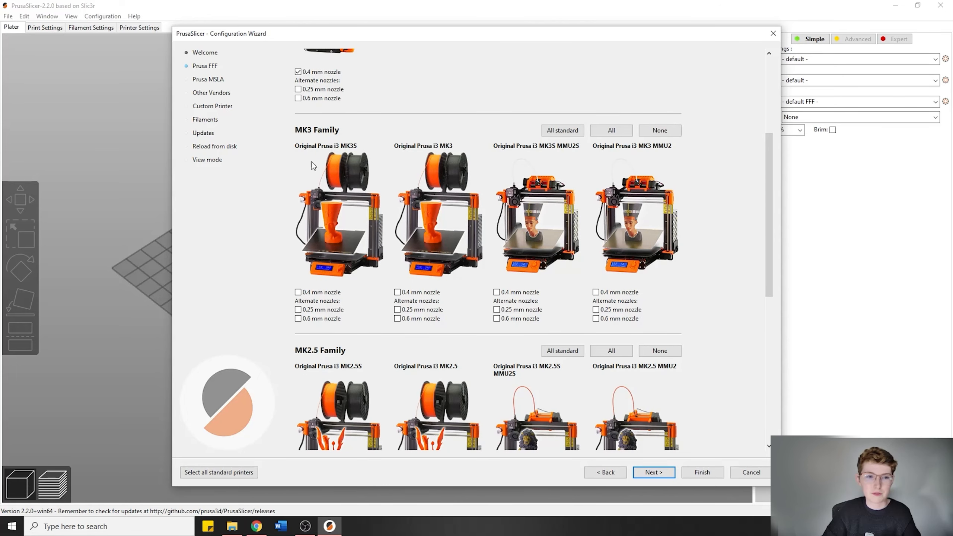
Step: Deselect the Prusa MINI and choose the Original Prusa i3 MK3 with 0.4 mm nozzle
left_click(298, 72)
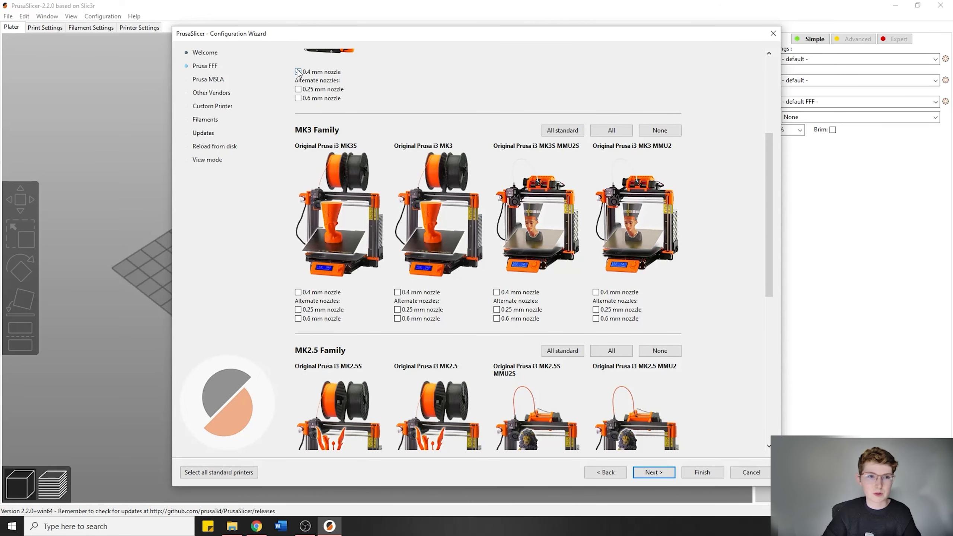
scroll(299, 75, "up", 2)
scroll(398, 223, "down", 1)
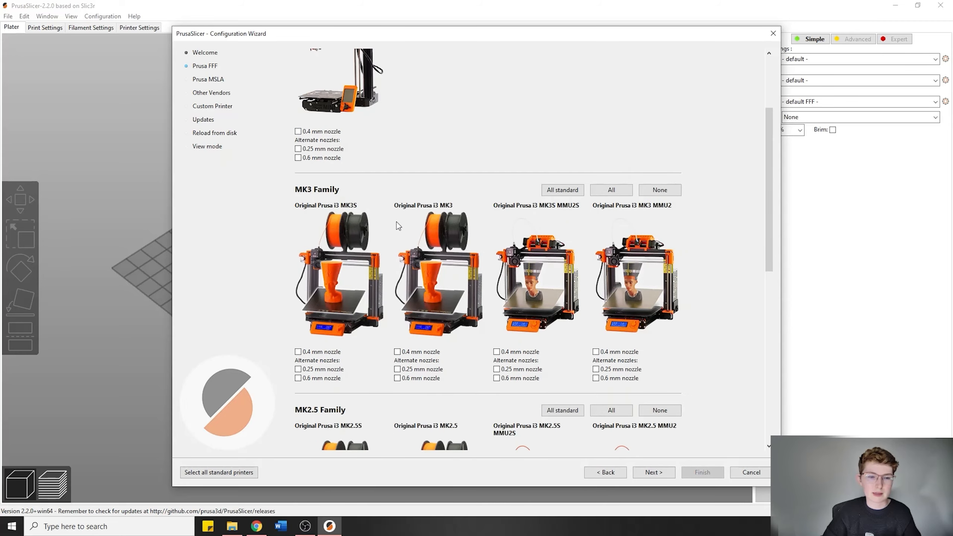
scroll(398, 223, "down", 4)
scroll(398, 224, "down", 3)
scroll(337, 324, "up", 3)
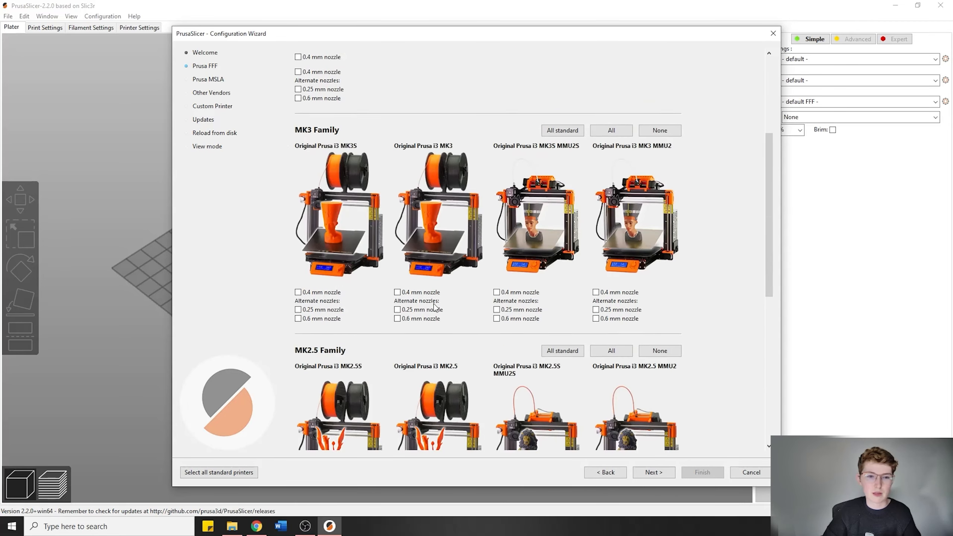
scroll(354, 302, "up", 3)
scroll(373, 279, "down", 6)
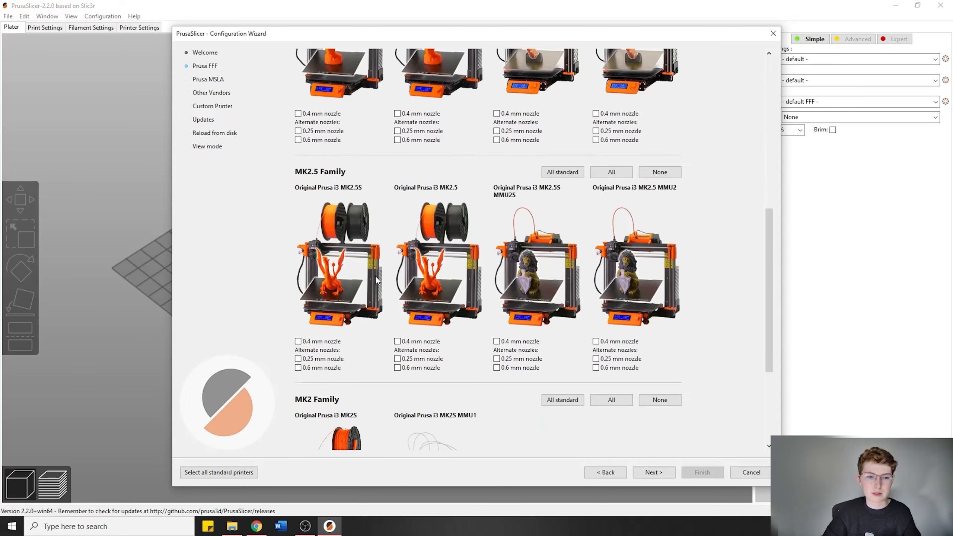
scroll(375, 276, "down", 1)
scroll(377, 275, "up", 3)
scroll(373, 257, "up", 2)
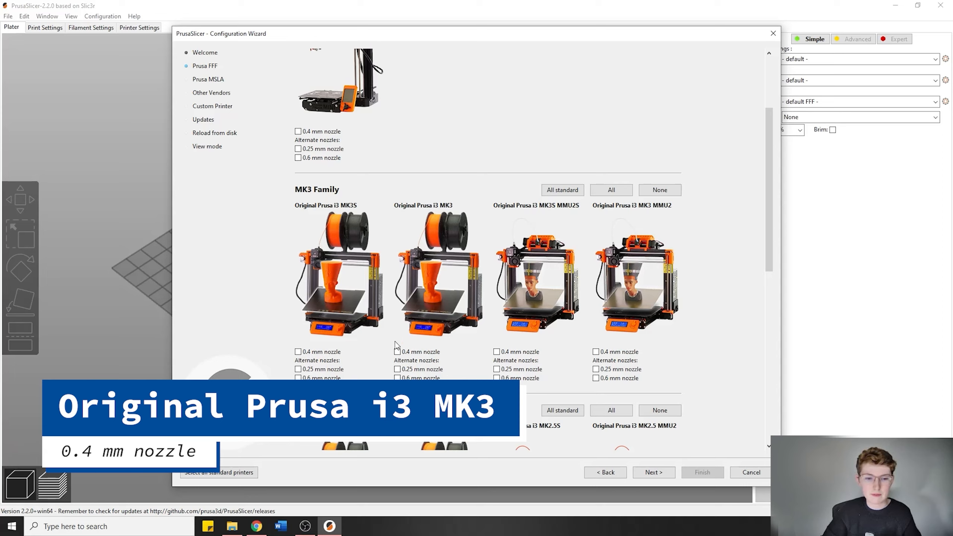
left_click(397, 352)
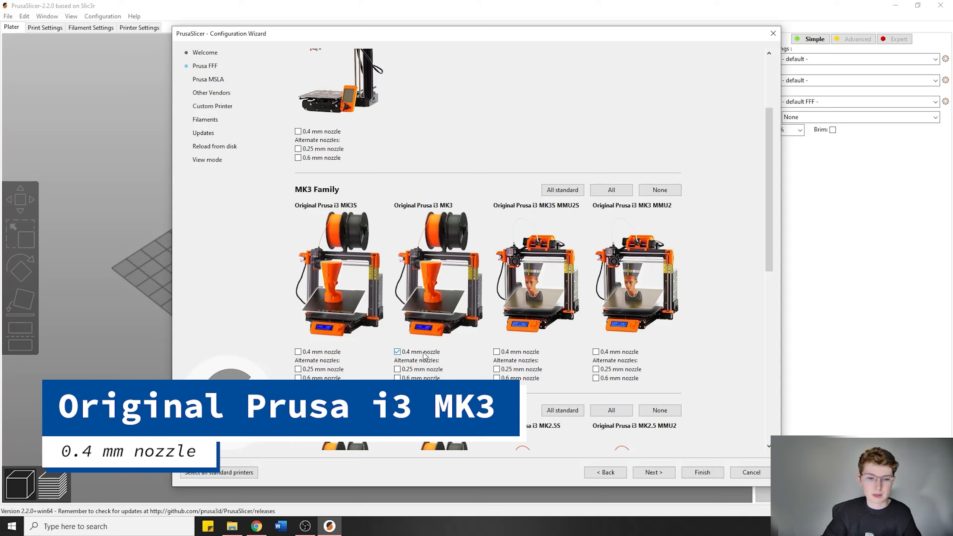
scroll(729, 302, "up", 1)
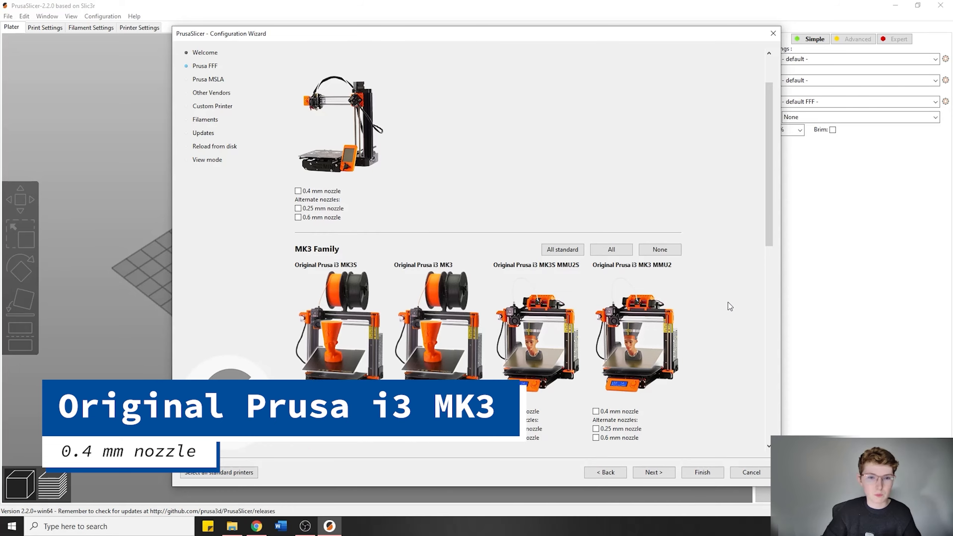
scroll(729, 303, "up", 1)
scroll(728, 302, "down", 5)
scroll(728, 303, "up", 2)
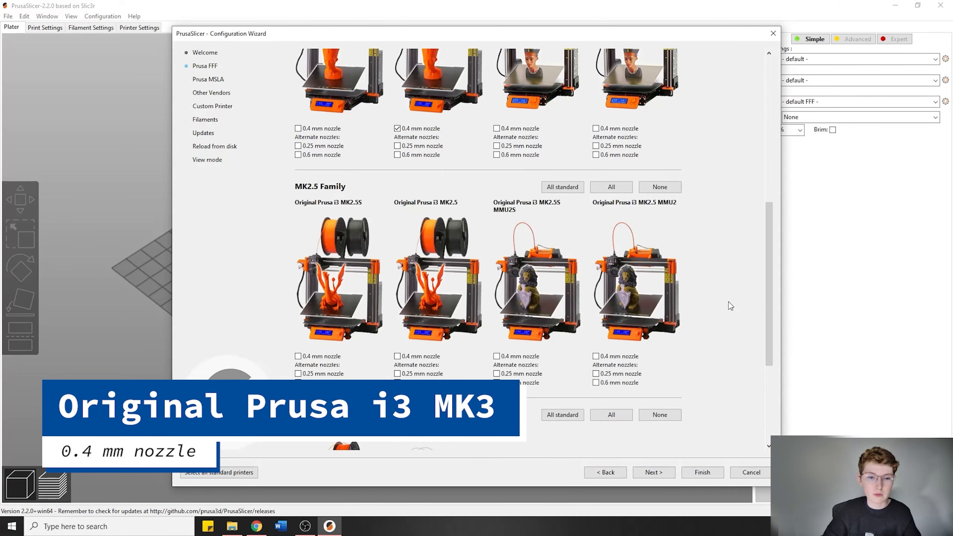
scroll(729, 302, "up", 2)
scroll(728, 302, "up", 1)
scroll(517, 377, "down", 1)
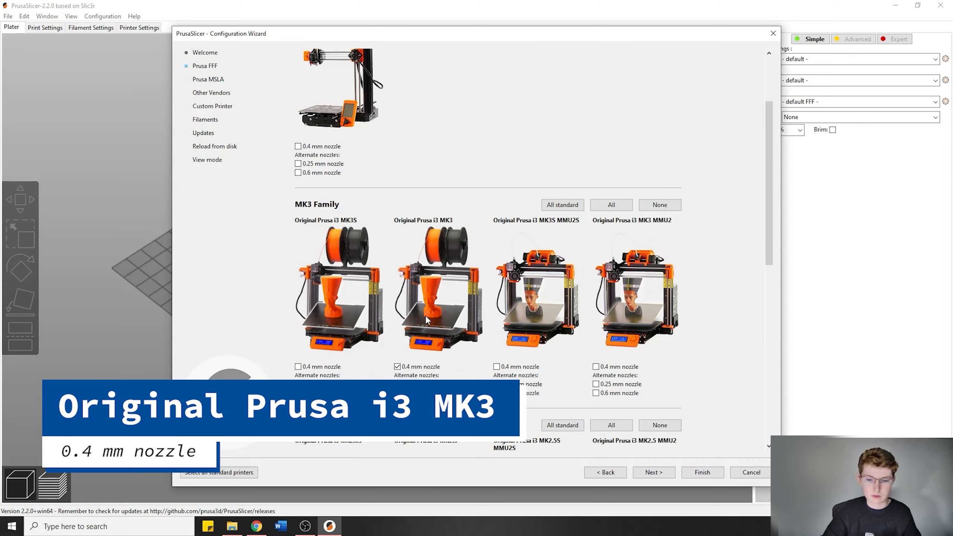
left_click(659, 474)
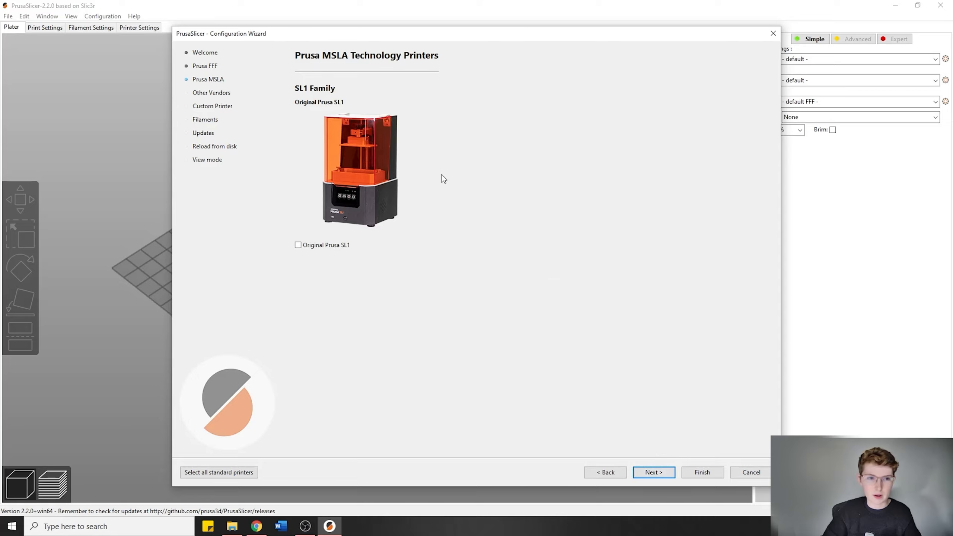
Step: Skip the Prusa MSLA, Other Vendors and Custom Printer pages to reach filament selection
left_click(654, 474)
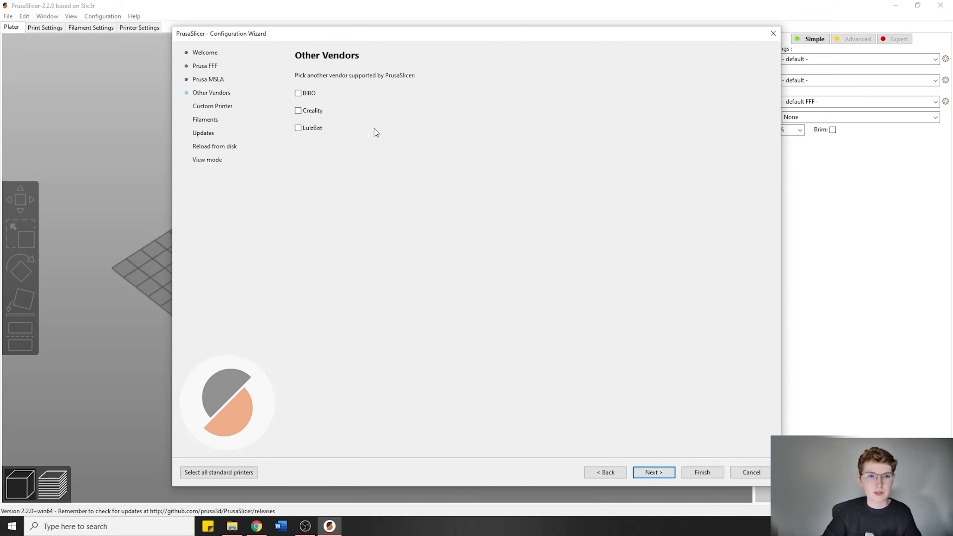
left_click(659, 477)
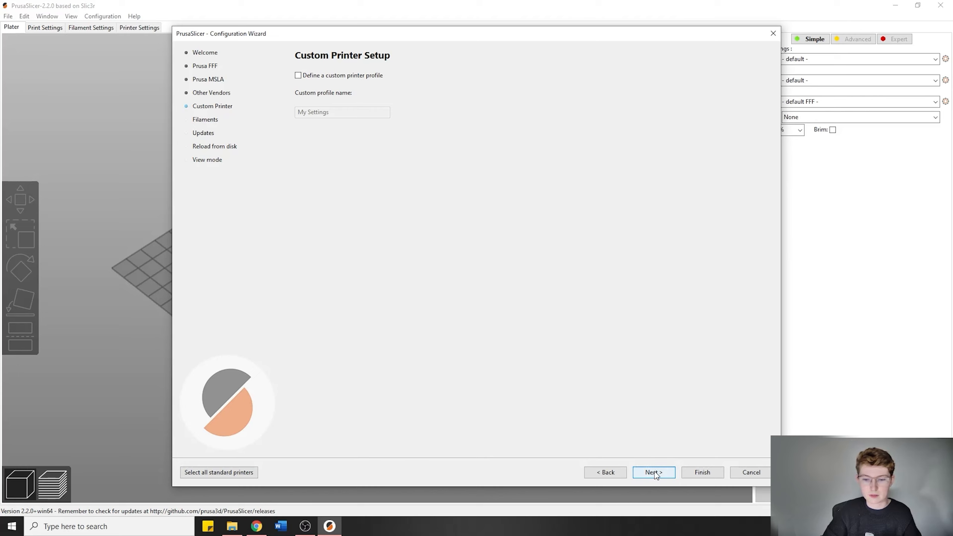
left_click(656, 475)
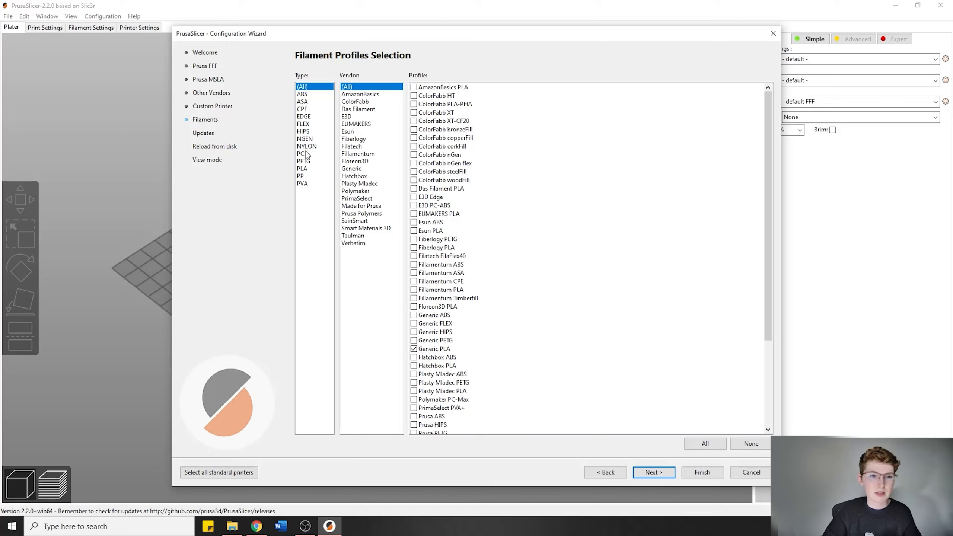
Step: Filter to PLA from Hatchbox, add the Hatchbox PLA profile and continue to update settings
left_click(304, 170)
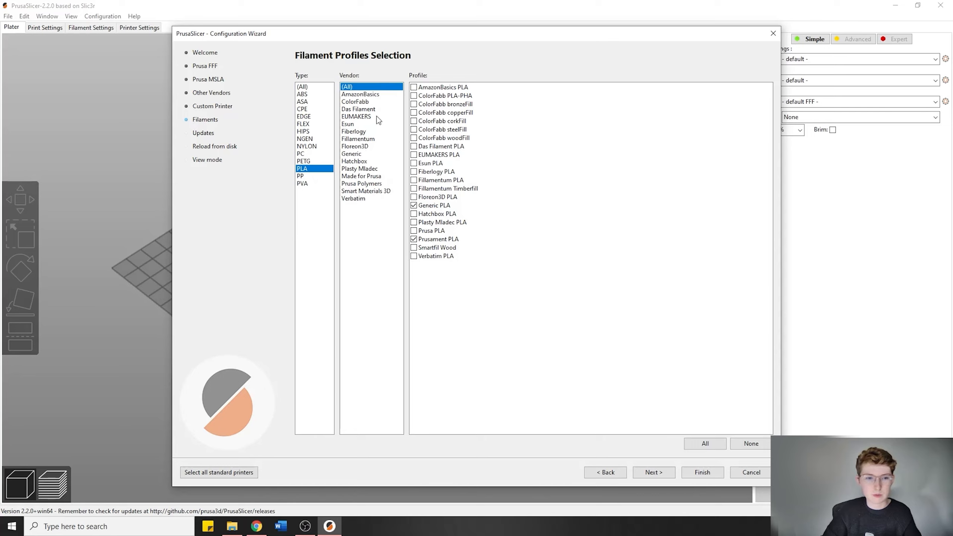
left_click(354, 161)
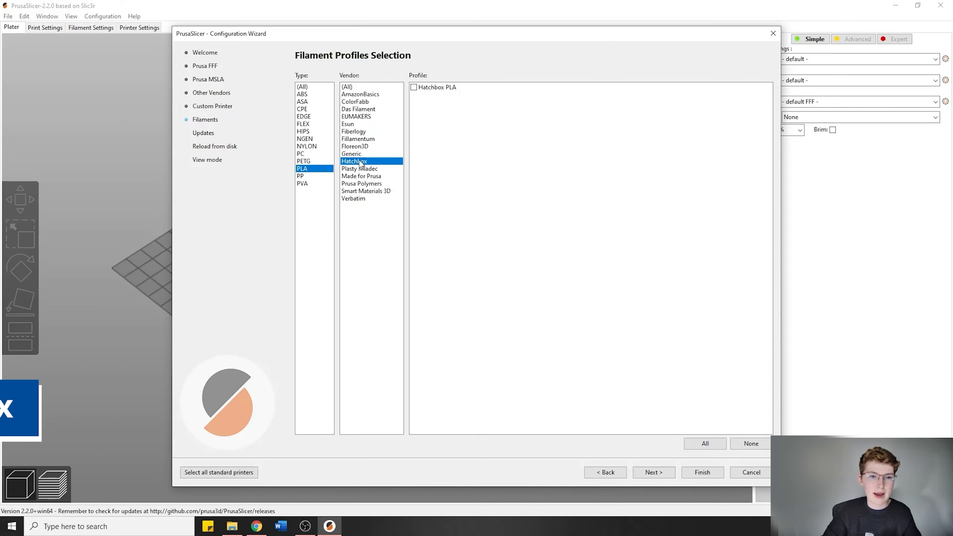
left_click(414, 88)
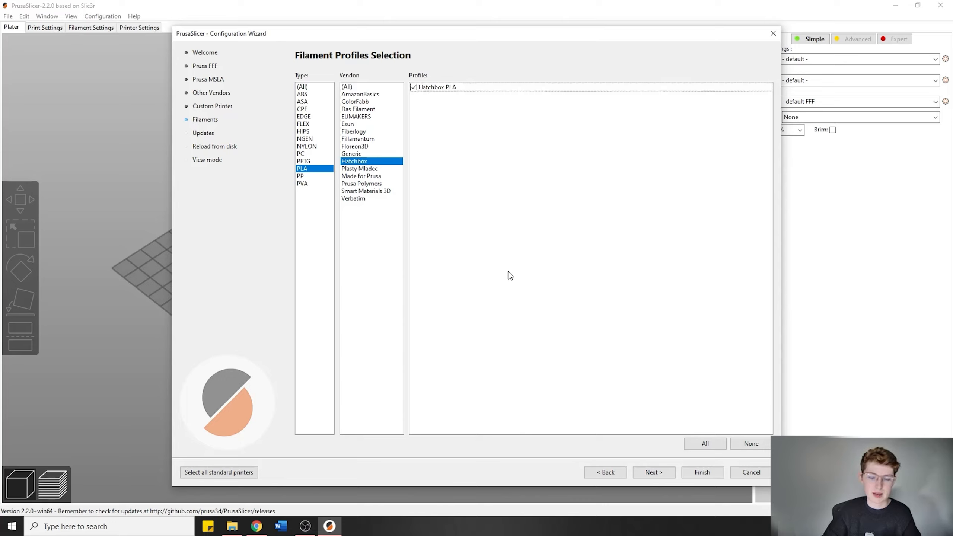
left_click(663, 475)
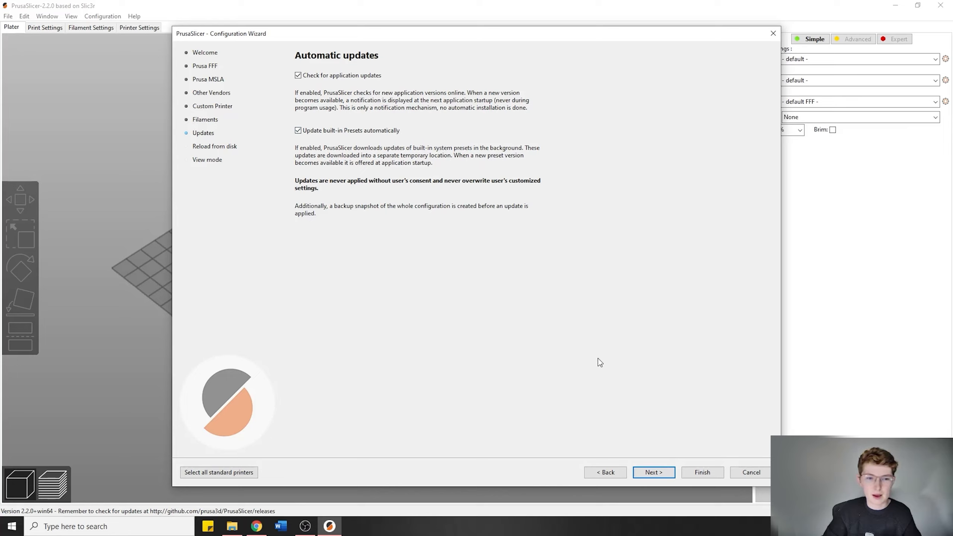
Step: Leave both automatic update checks ticked and continue to the Reload from disk page
left_click(654, 473)
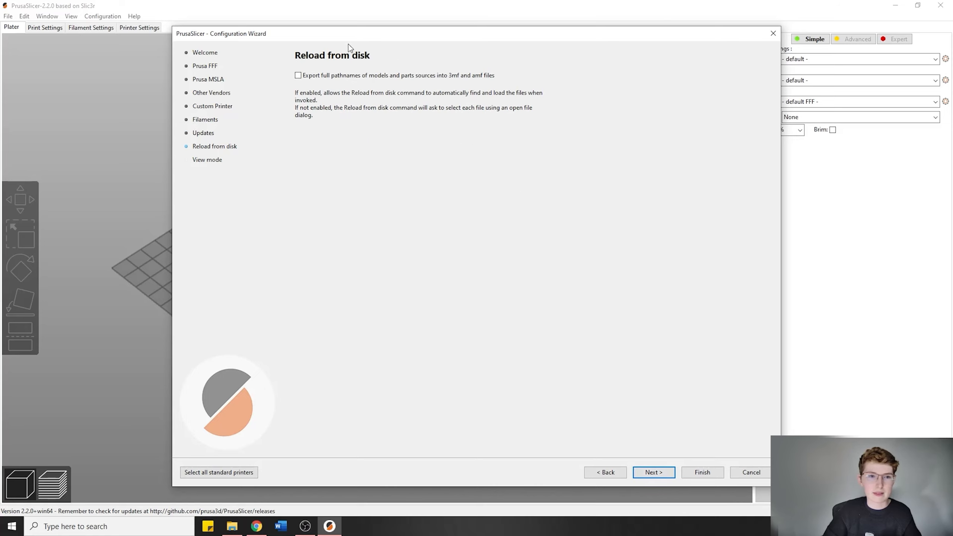
Step: Continue past Reload from disk, keep Simple view mode and finish the wizard
left_click(654, 473)
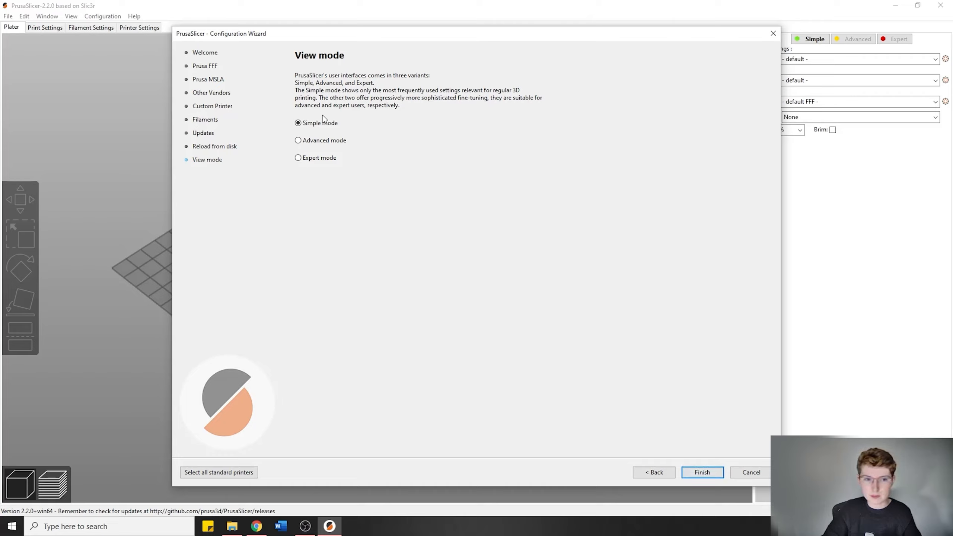
left_click(703, 474)
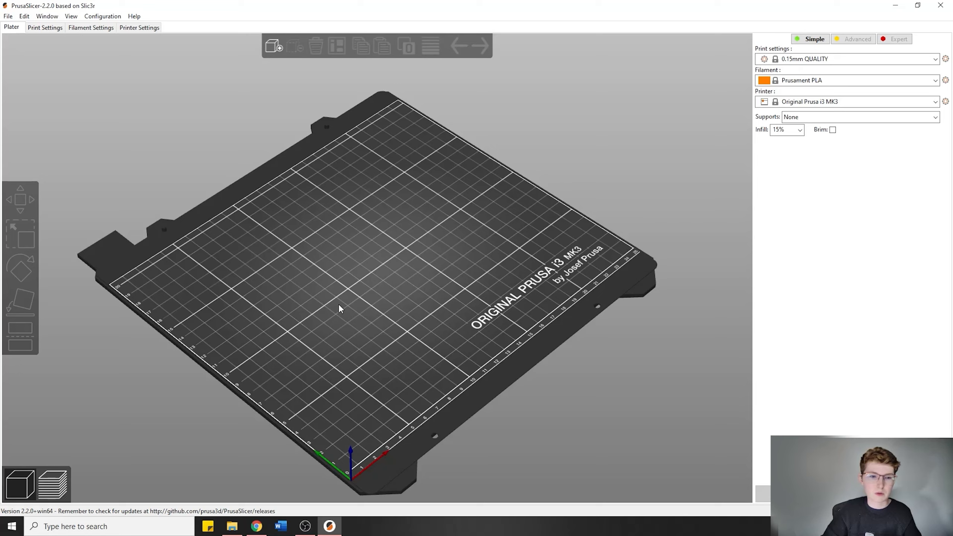
Step: Keep the 0.15mm QUALITY print preset and choose Hatchbox PLA as the filament
left_click(799, 63)
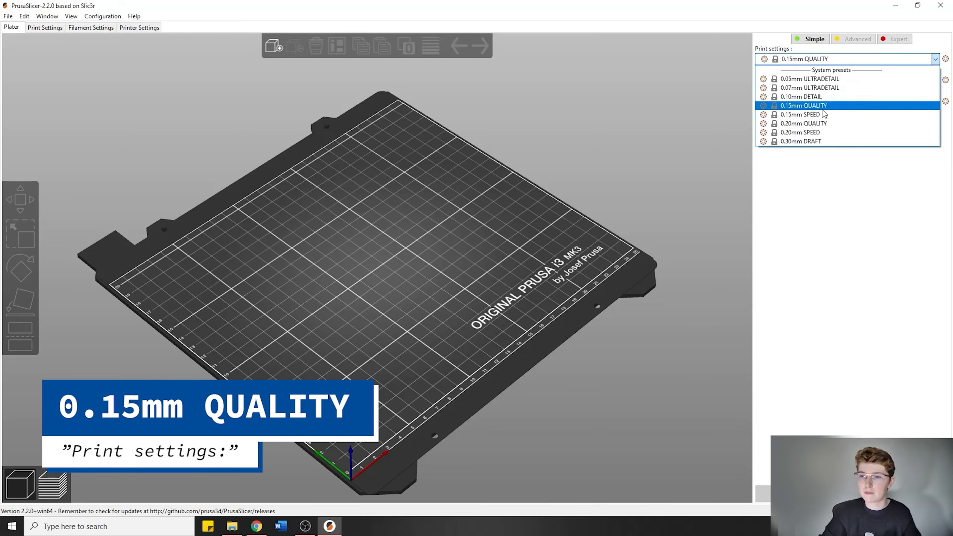
left_click(823, 109)
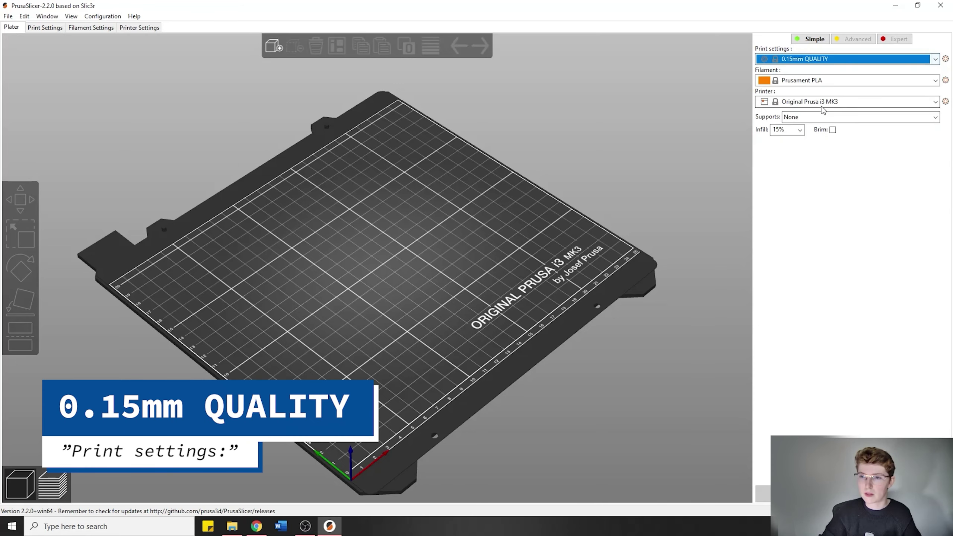
left_click(818, 81)
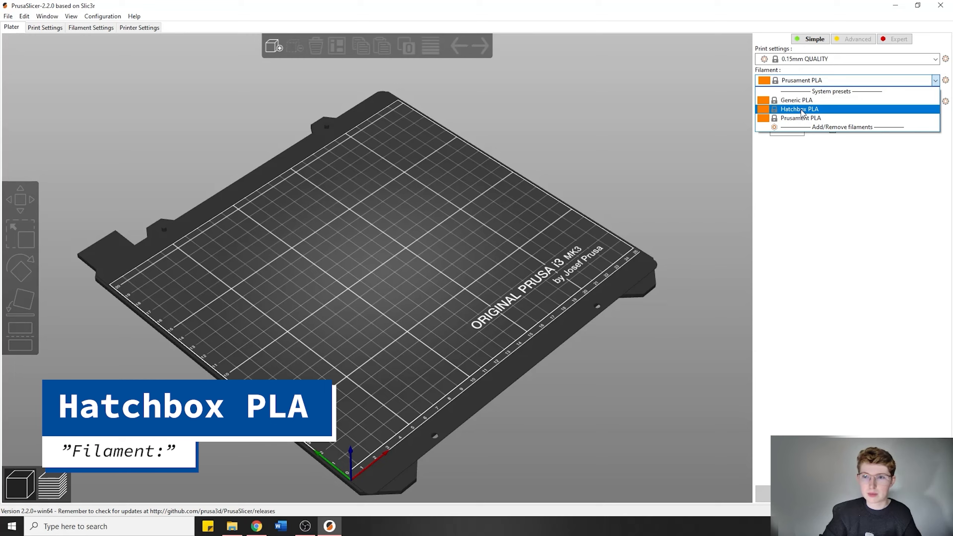
left_click(802, 111)
left_click(809, 82)
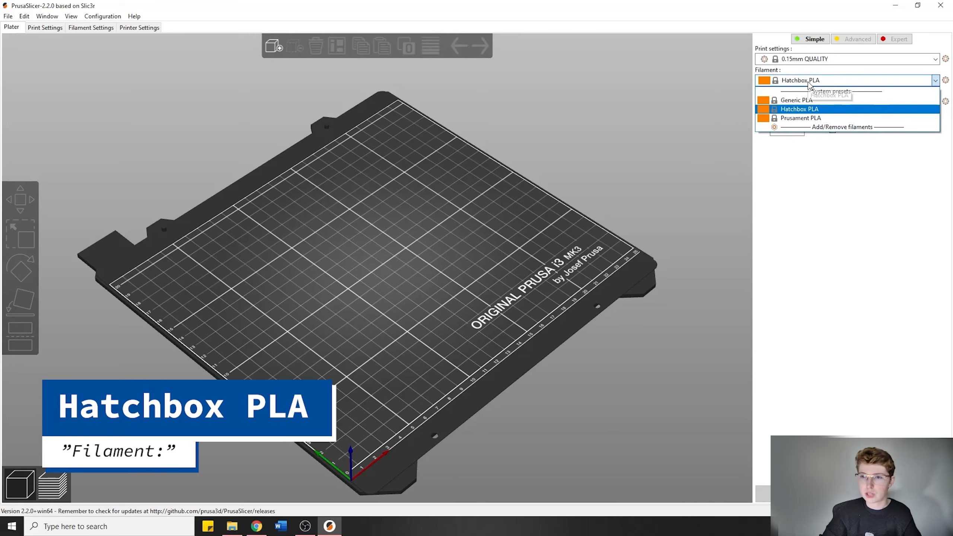
left_click(793, 108)
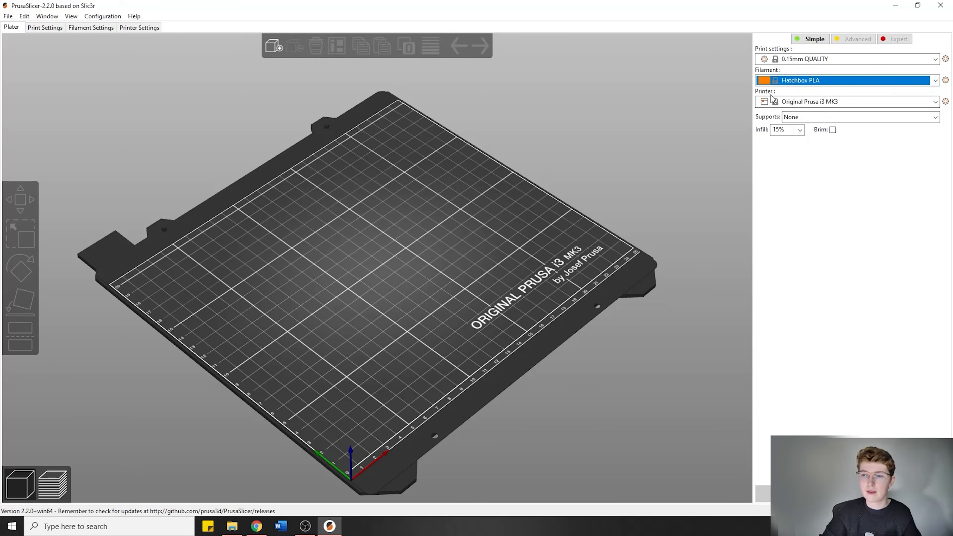
Step: Choose Original Prusa i3 MK3 as the printer and keep infill at 15%
left_click(820, 102)
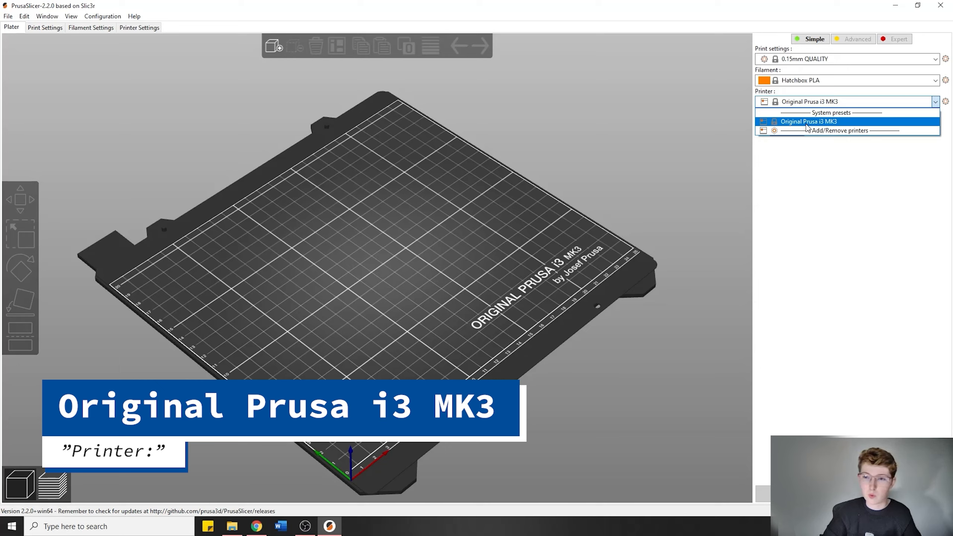
left_click(836, 124)
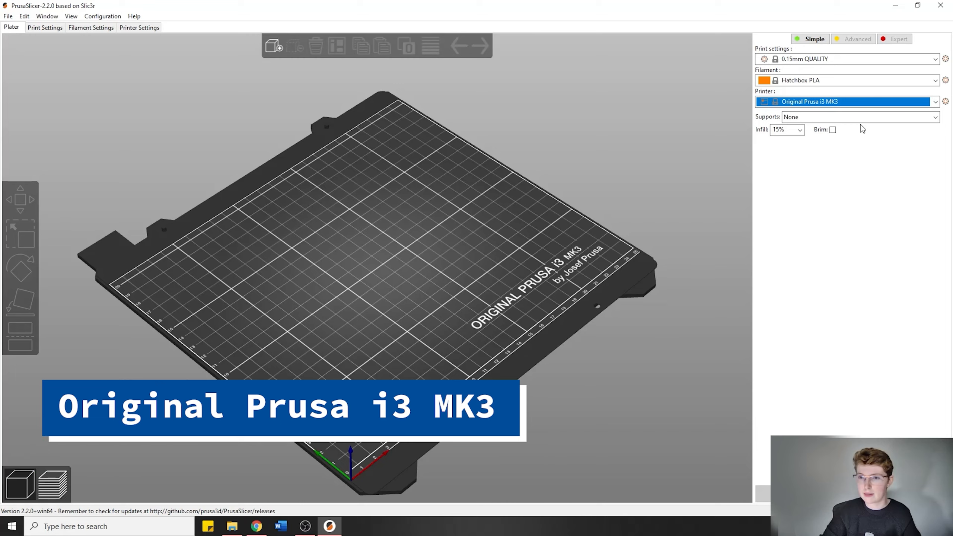
left_click(798, 131)
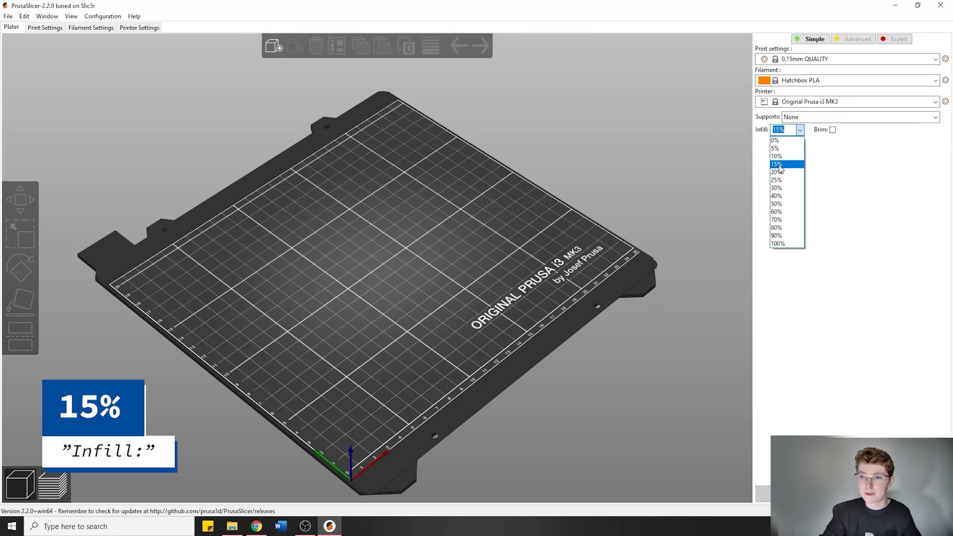
left_click(780, 166)
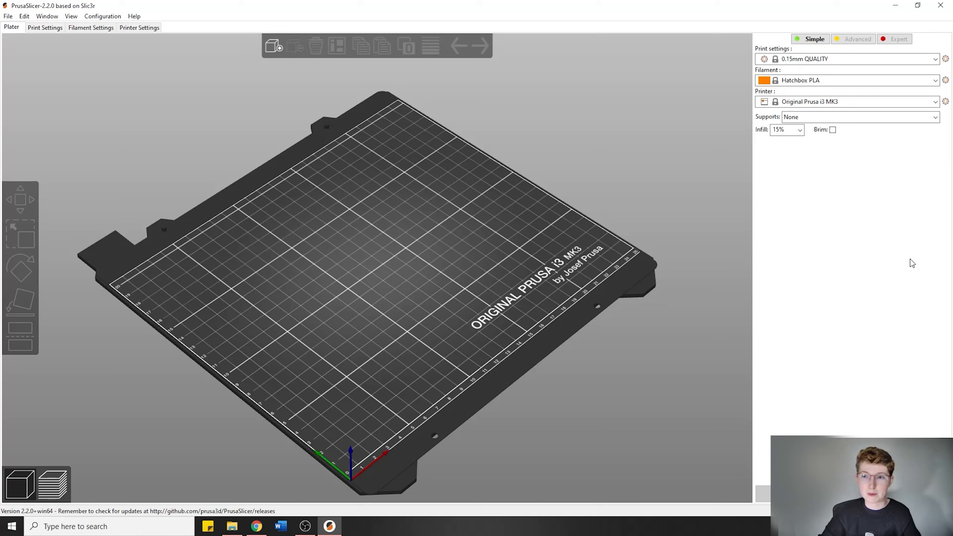
Step: Add Triplex_Thingy.stl from Downloads onto the bed and nudge it into view
left_click(273, 47)
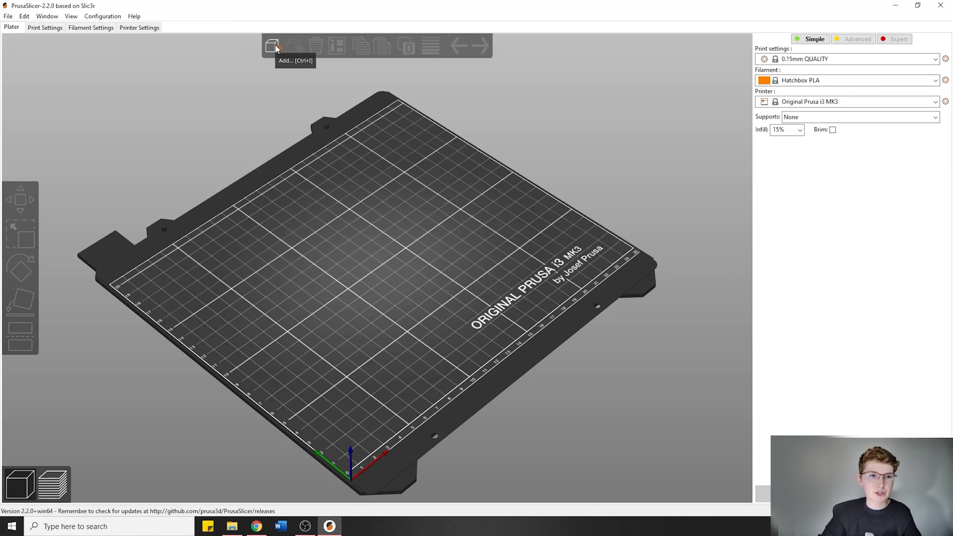
left_click_drag(253, 30, 442, 104)
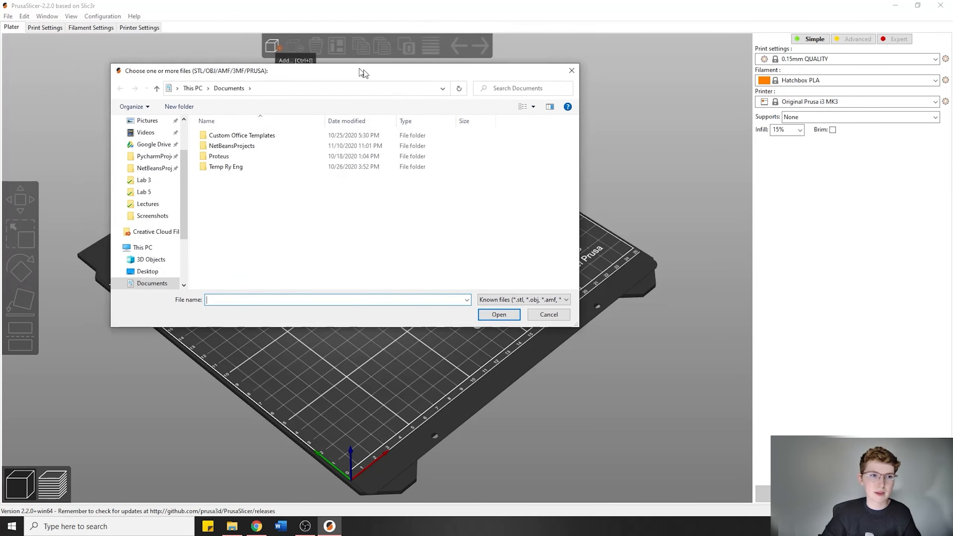
scroll(238, 186, "up", 1)
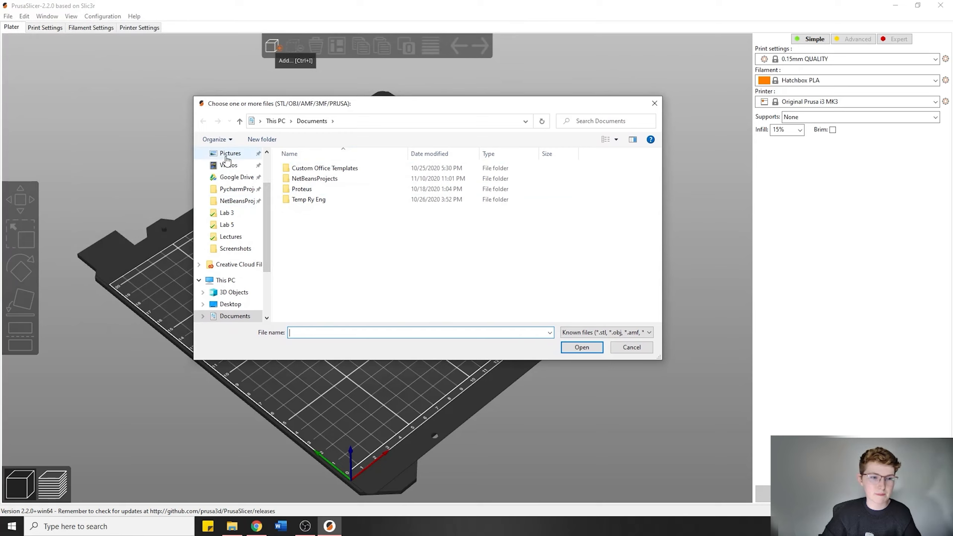
scroll(232, 186, "up", 2)
left_click(231, 186)
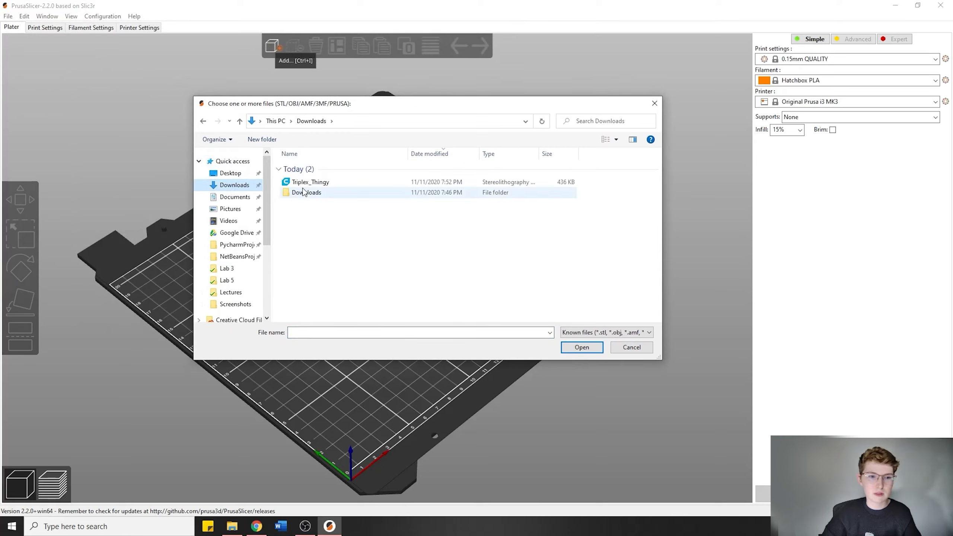
left_click(365, 182)
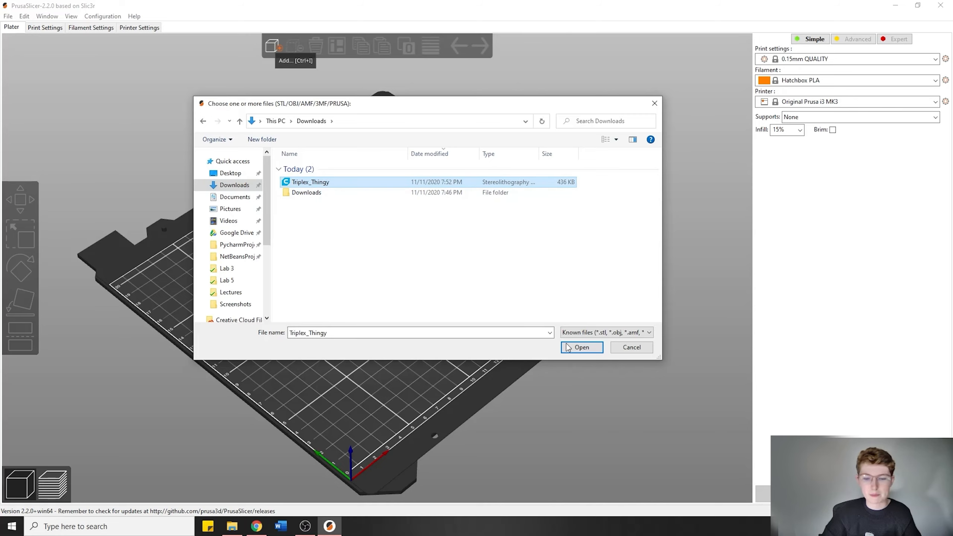
left_click(581, 348)
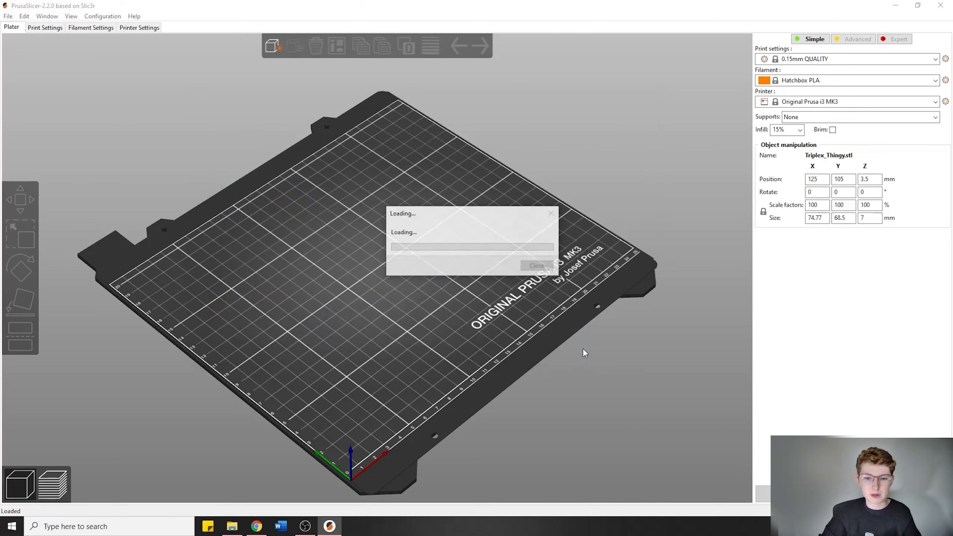
mouse_move(584, 374)
left_mouse_down()
mouse_move(516, 300)
mouse_move(496, 319)
mouse_move(521, 332)
mouse_move(529, 326)
mouse_move(471, 332)
mouse_move(505, 327)
left_mouse_up()
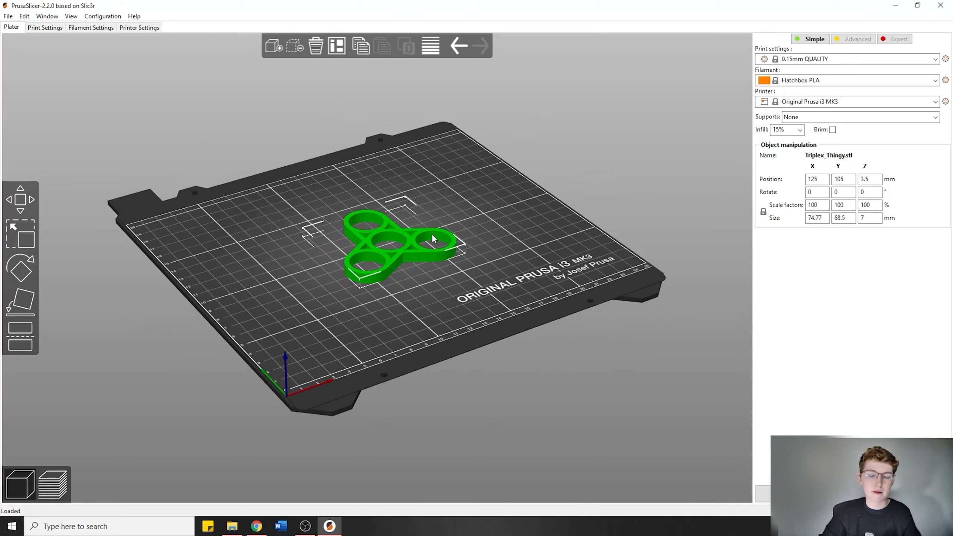
mouse_move(421, 249)
left_mouse_down()
mouse_move(418, 262)
mouse_move(476, 290)
left_mouse_up()
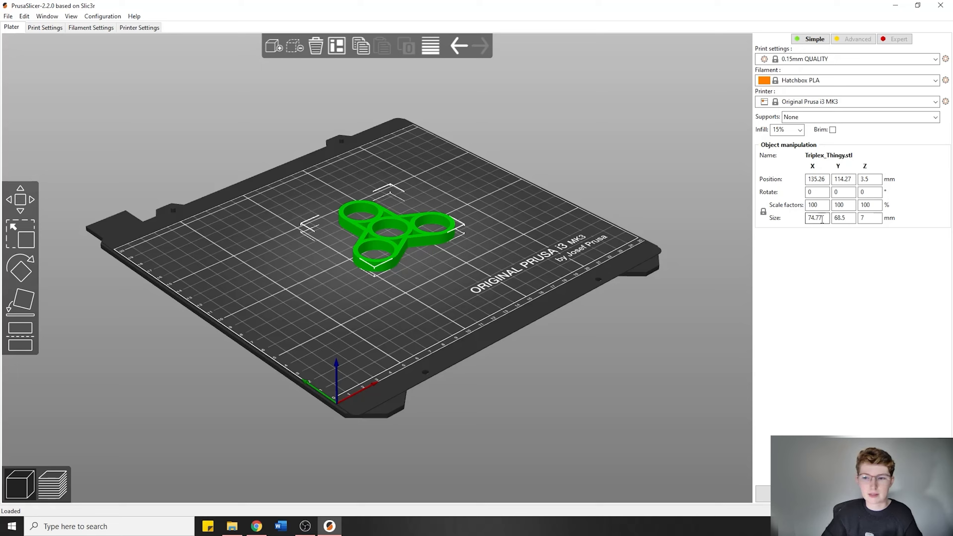
Step: Set the spinner's Size X to 100 mm, scaling it uniformly to about 133.75%
left_click_drag(825, 218, 820, 217)
double_click(822, 218)
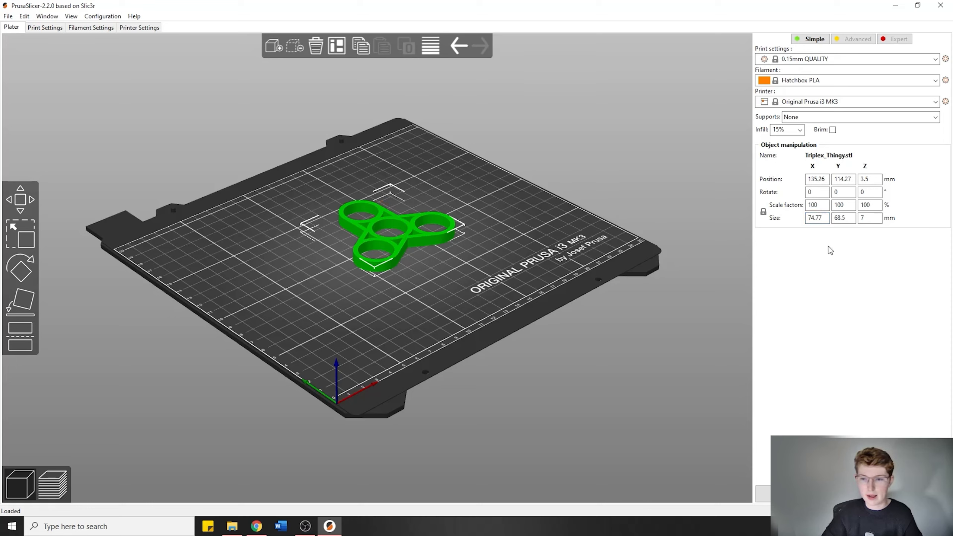
left_click(823, 219)
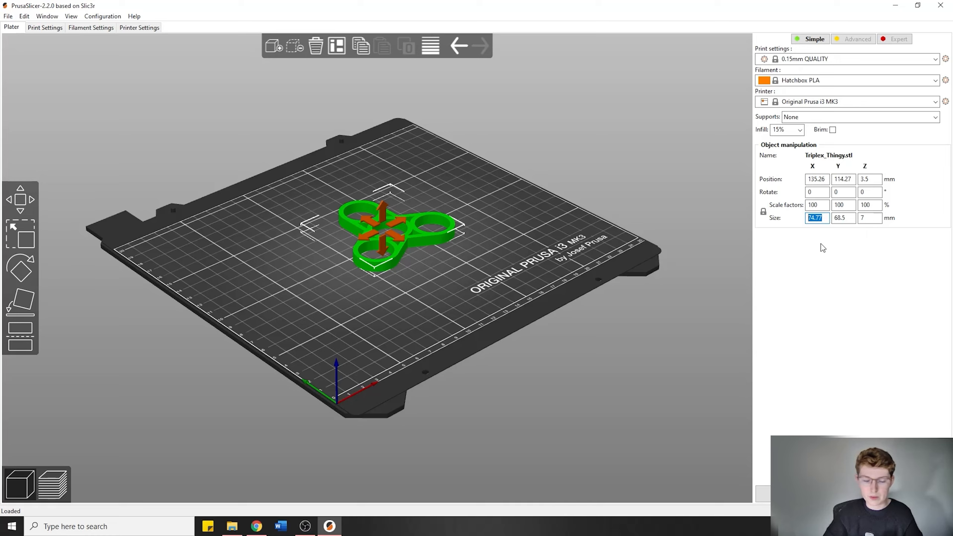
type("100")
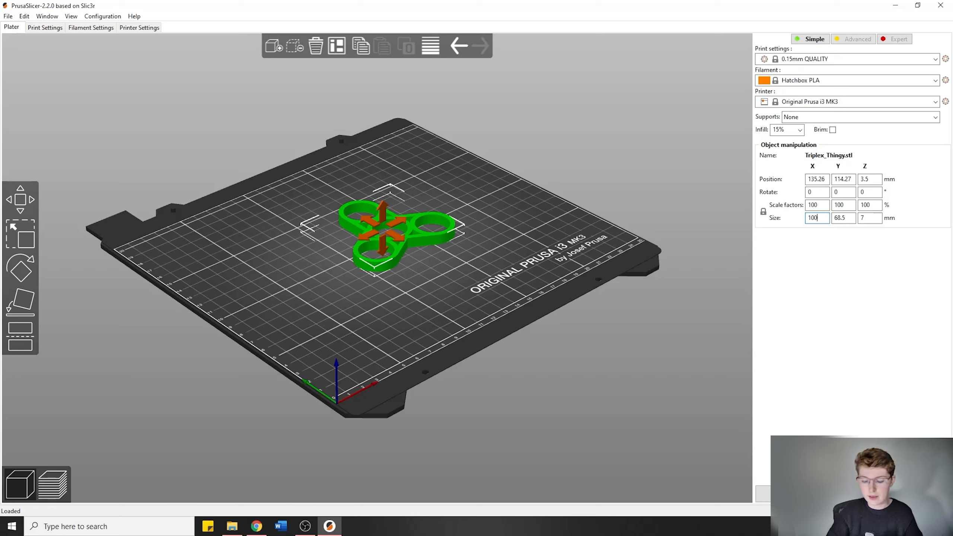
key("Return")
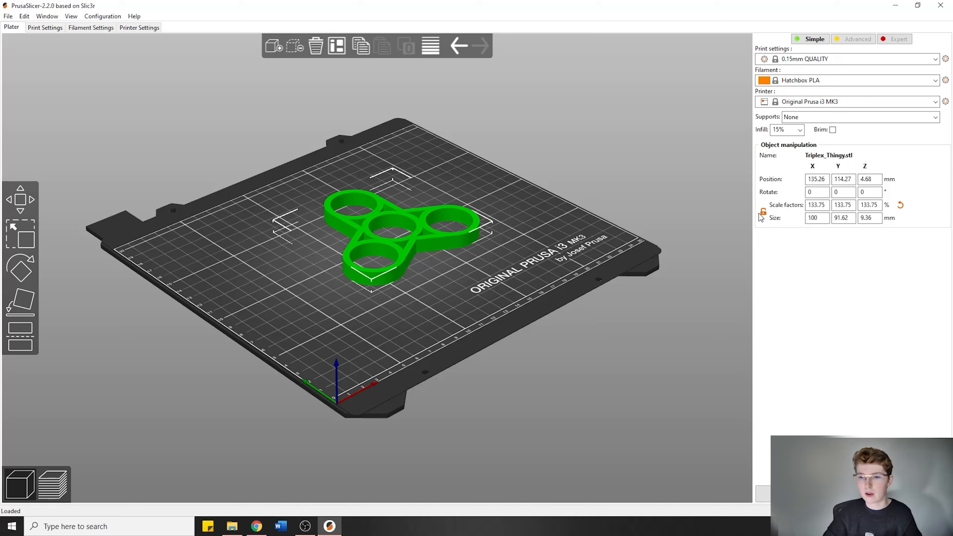
Step: Correct a mistaken 200 width back to 100 mm in the Size X field
left_click(813, 218)
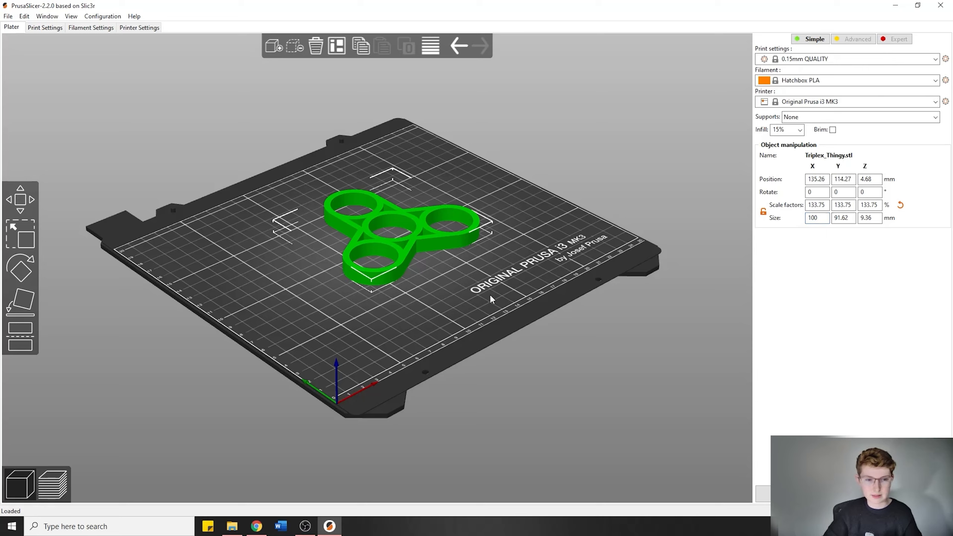
left_click(825, 217)
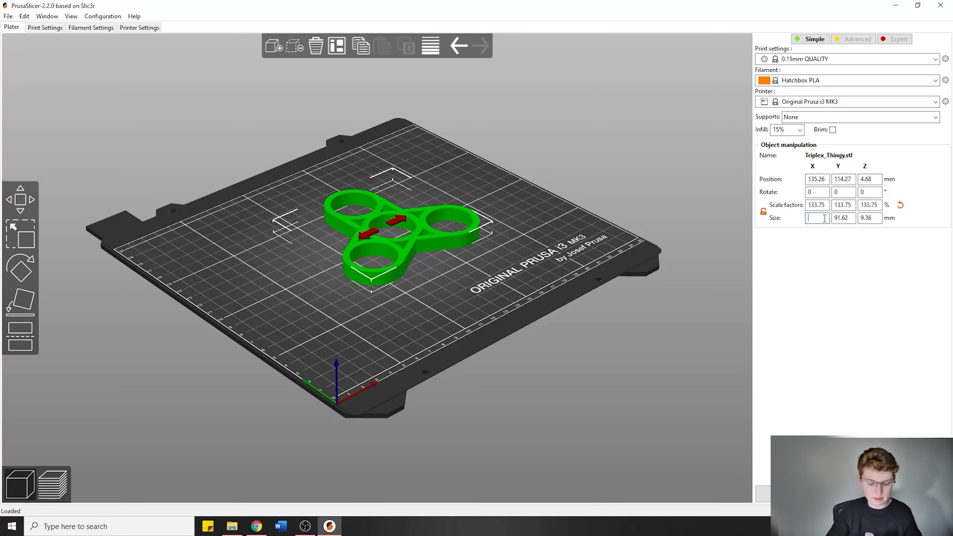
type("200")
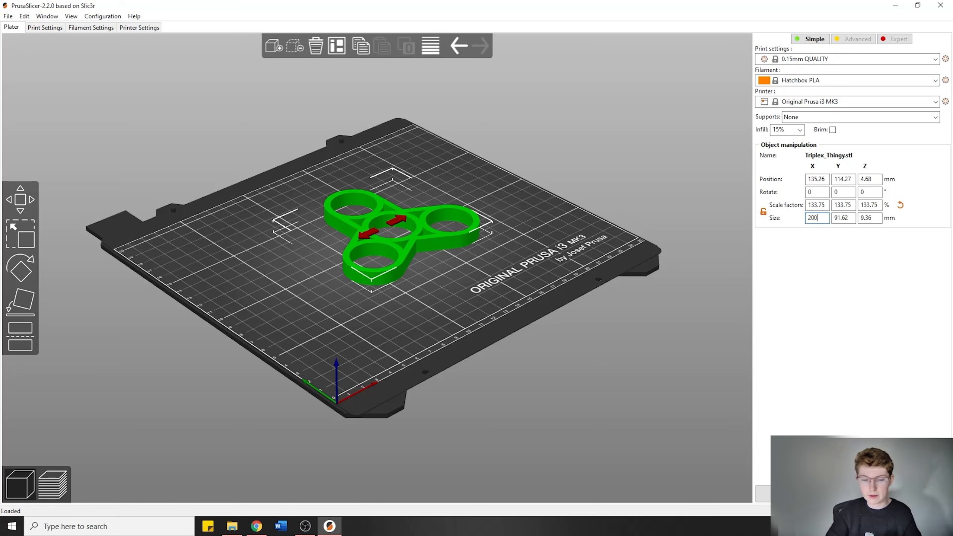
key("Return")
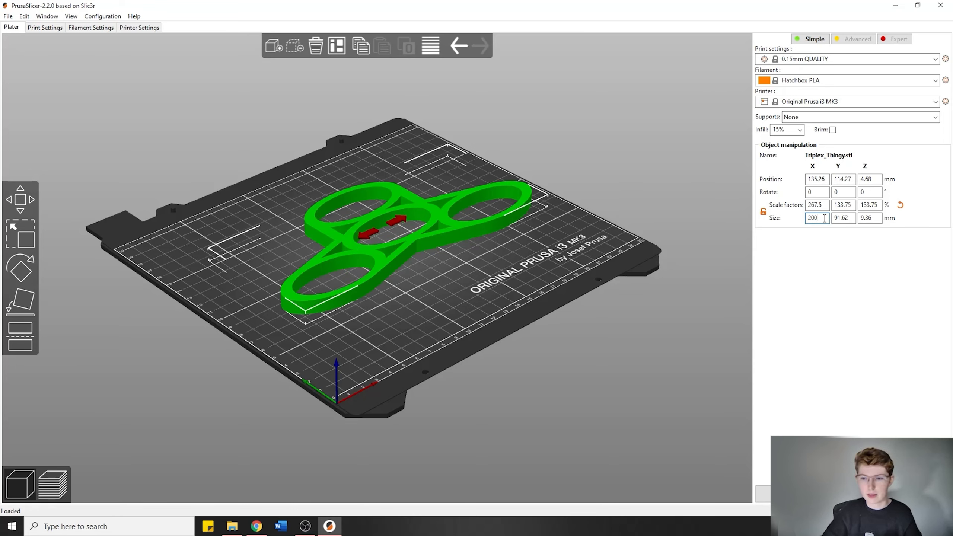
key("BackSpace")
key("BackSpace")
key("BackSpace")
type("100")
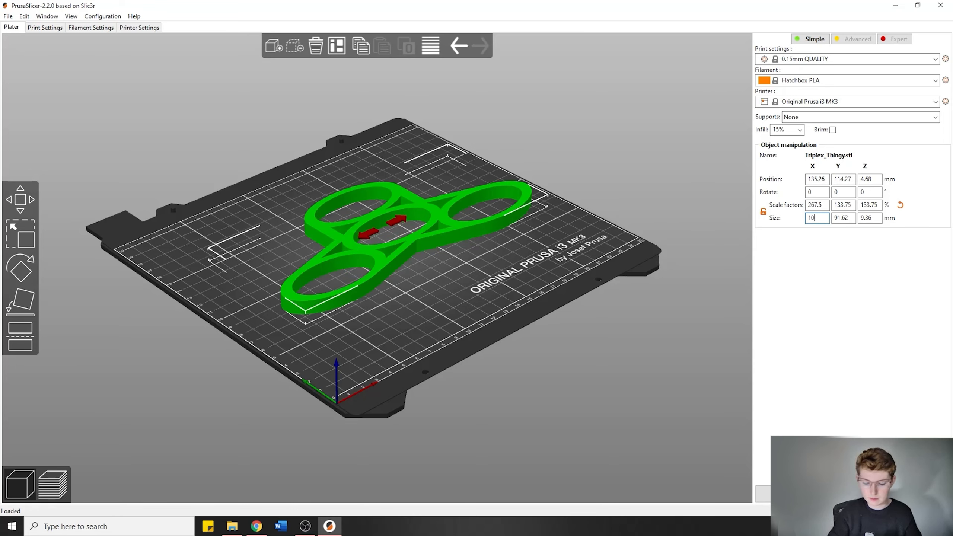
key("Return")
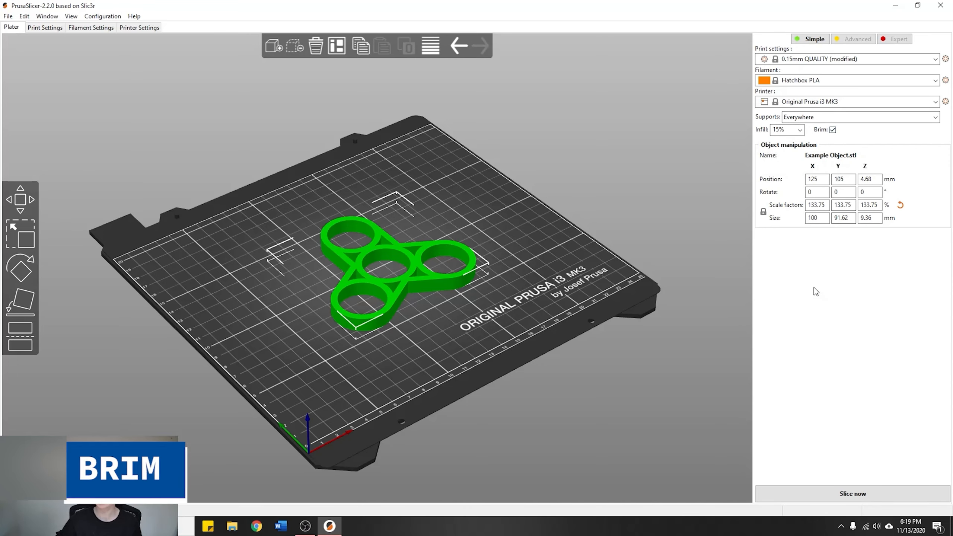
Step: Slice the spinner and show its estimated print time of roughly 2h 15m
left_click(838, 497)
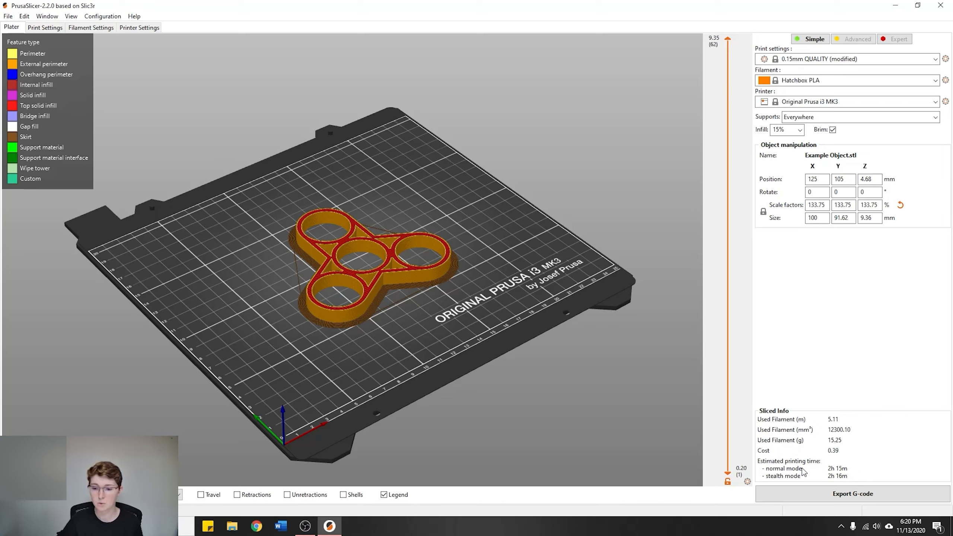
left_click(823, 218)
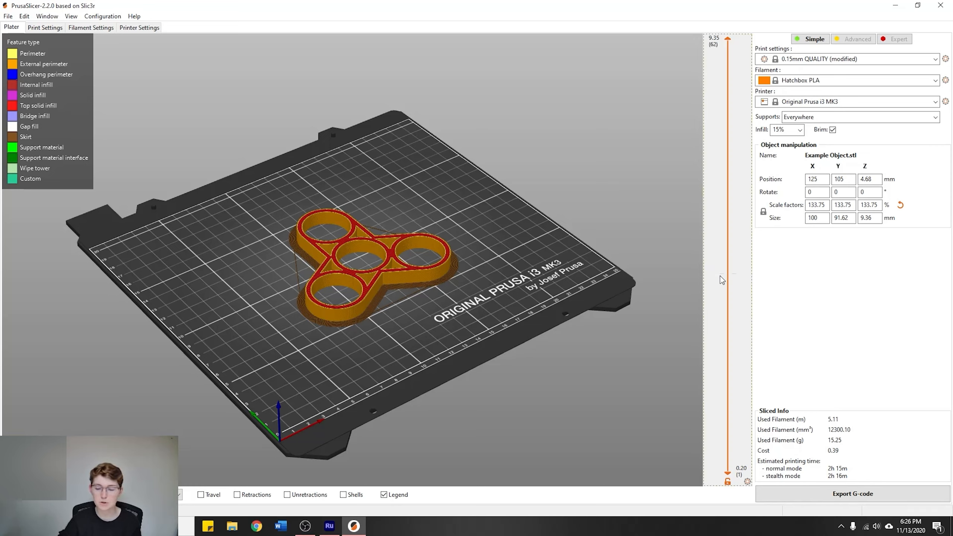
left_click_drag(823, 218, 811, 217)
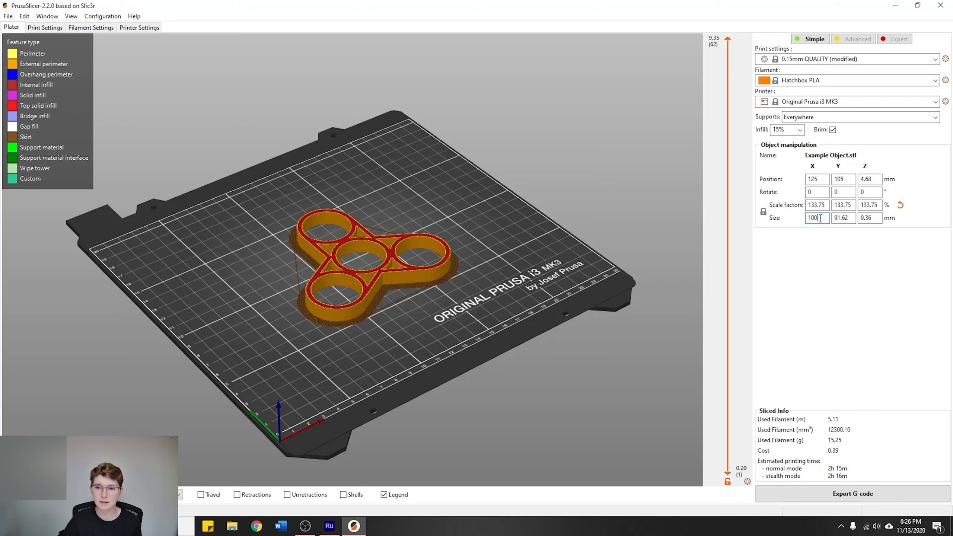
left_click(500, 308)
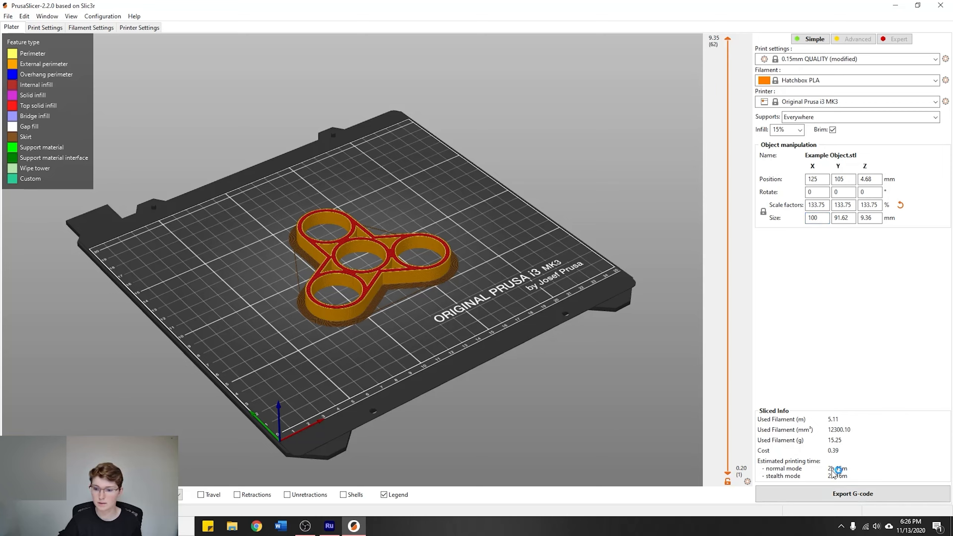